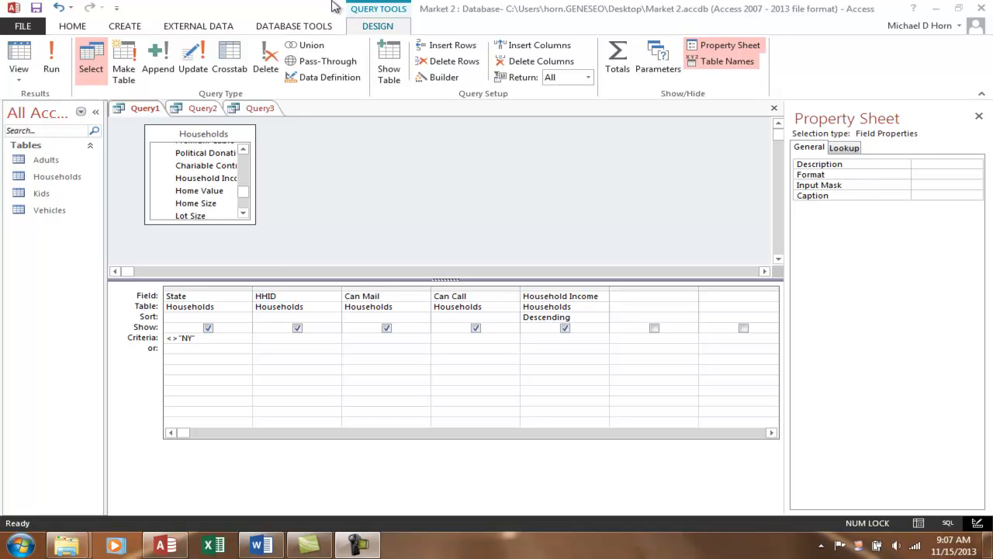
- Close all three open queries without saving their design changes
right_click(251, 112)
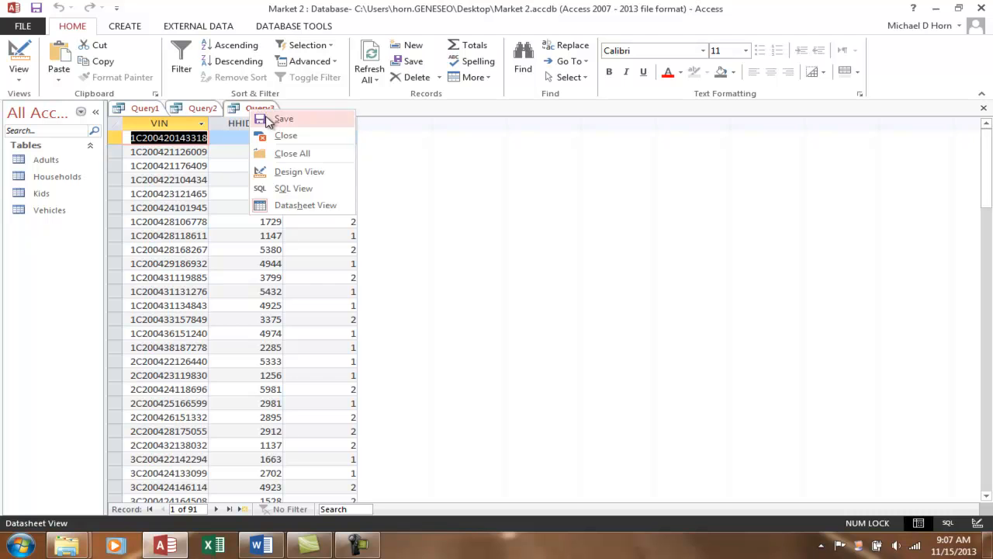
click(294, 152)
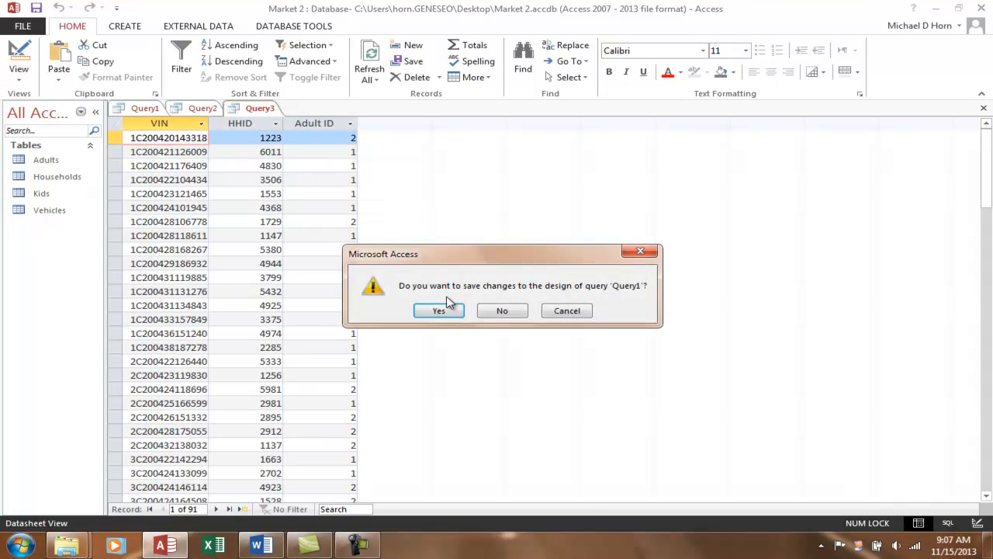
click(501, 311)
click(499, 311)
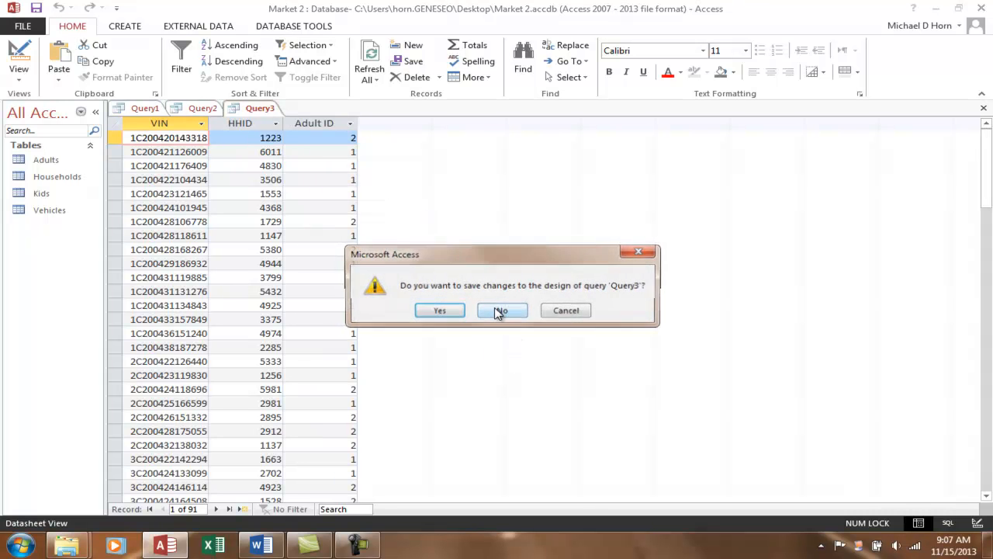
click(499, 312)
- Create a new query in Design View based on the Households table
click(127, 27)
click(231, 62)
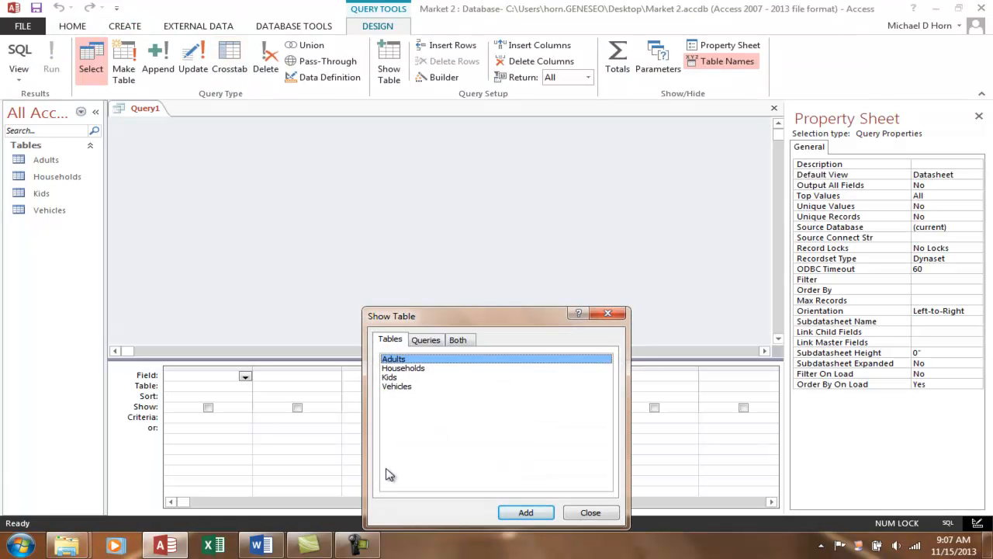
double_click(405, 369)
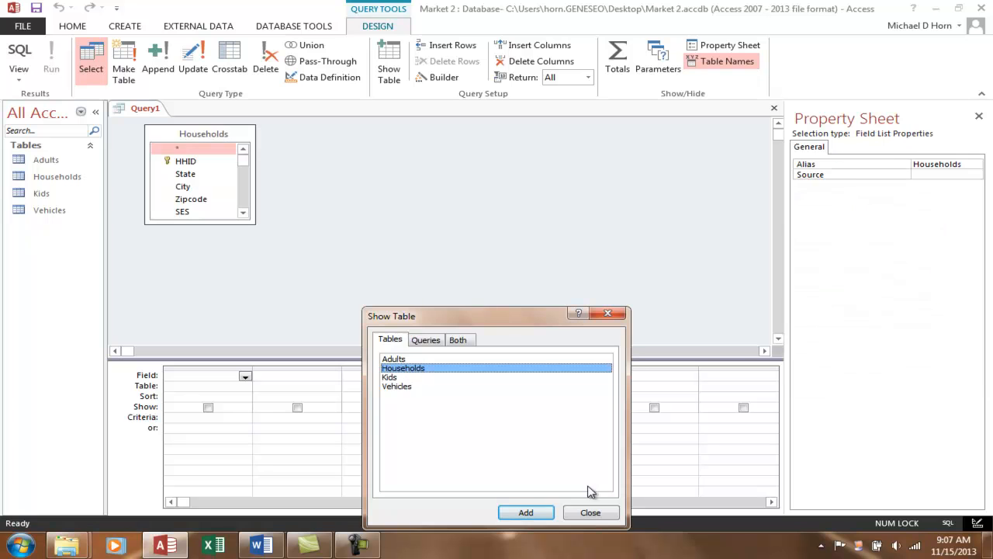
click(591, 513)
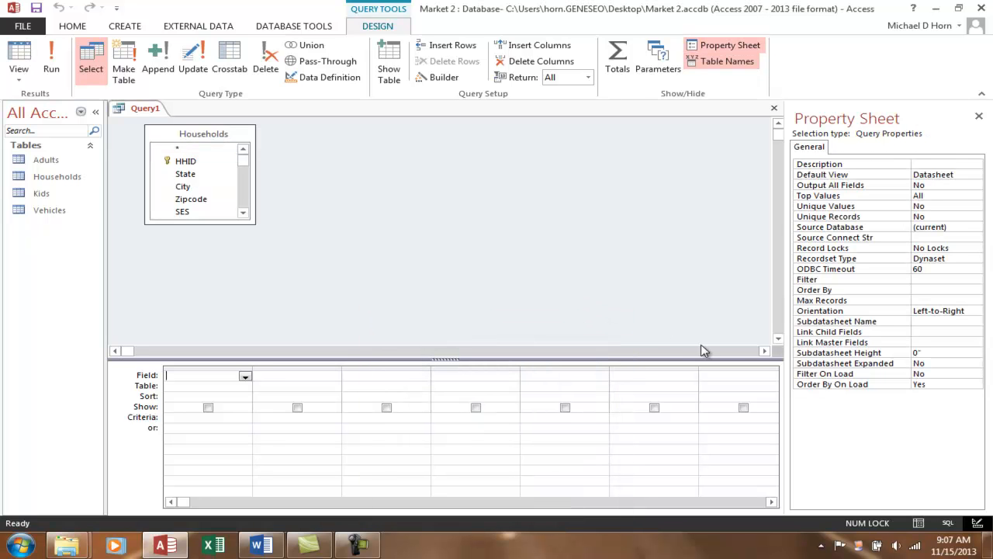
- Add the HHID, State and Premium Cable fields from Households to the query grid
double_click(186, 162)
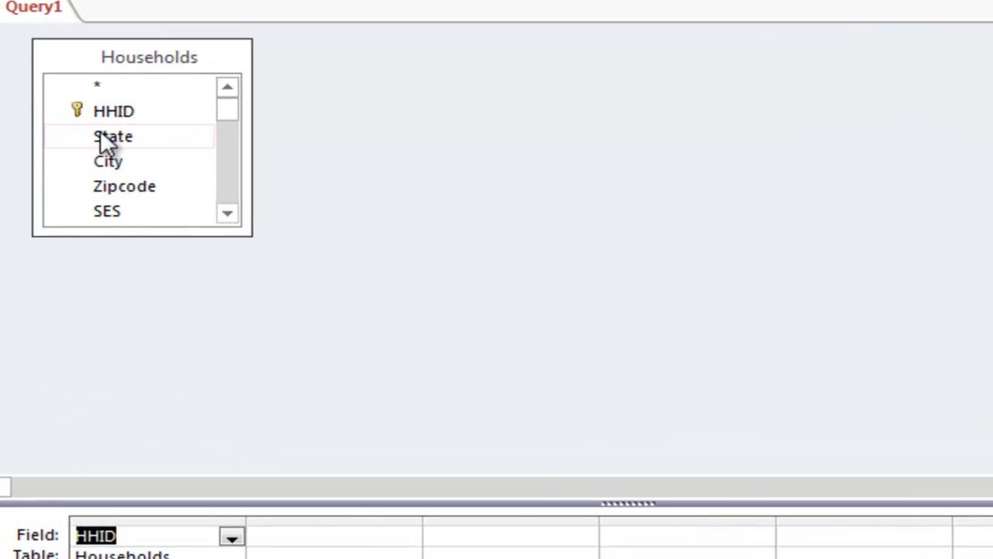
click(180, 172)
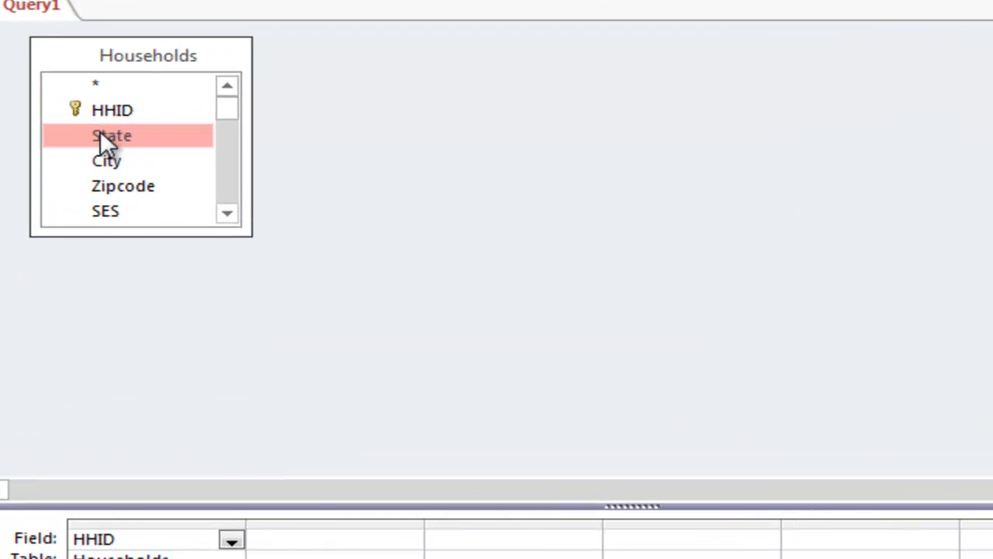
double_click(100, 131)
click(232, 193)
click(232, 193)
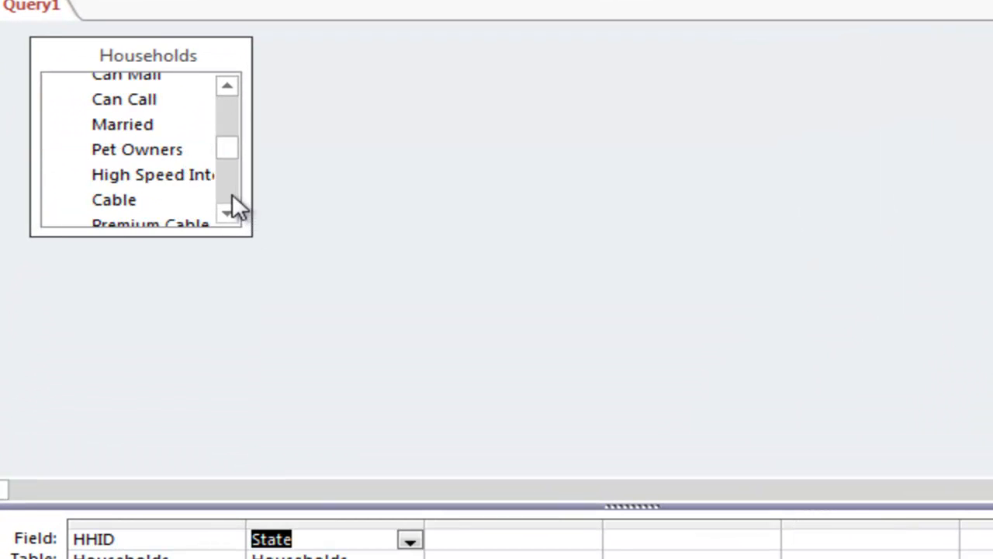
click(232, 193)
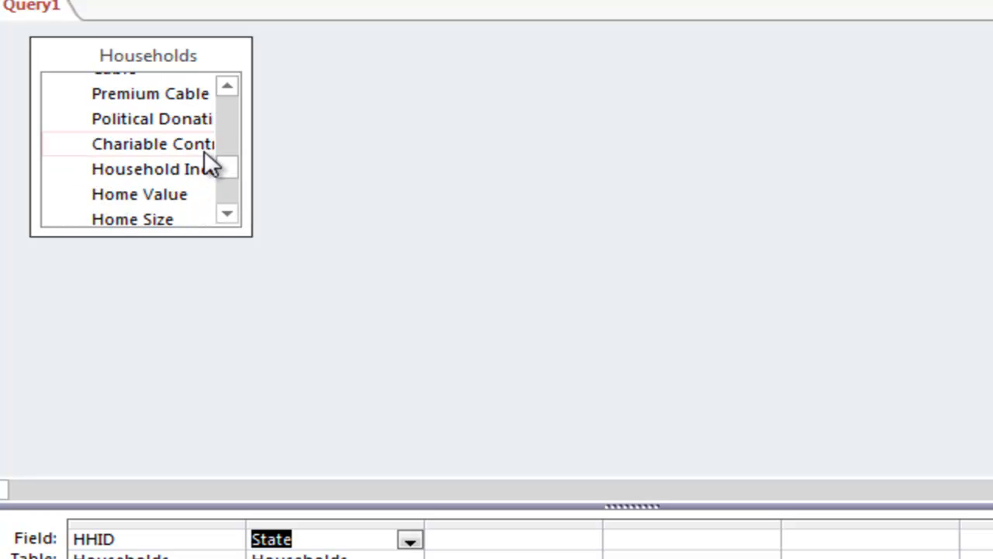
drag(155, 93, 543, 544)
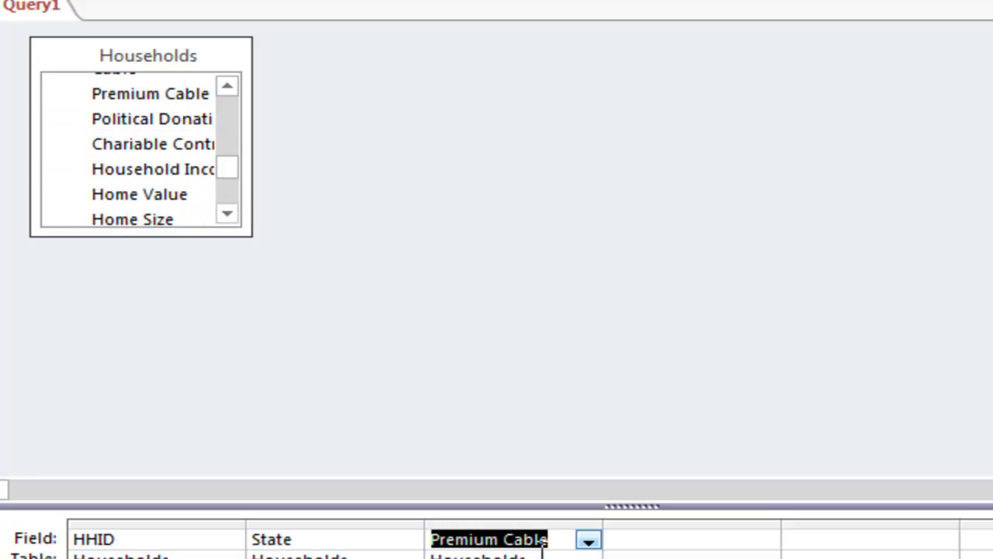
- Set the State criterion to NY and the Premium Cable criterion to Y on the same criteria row
click(100, 325)
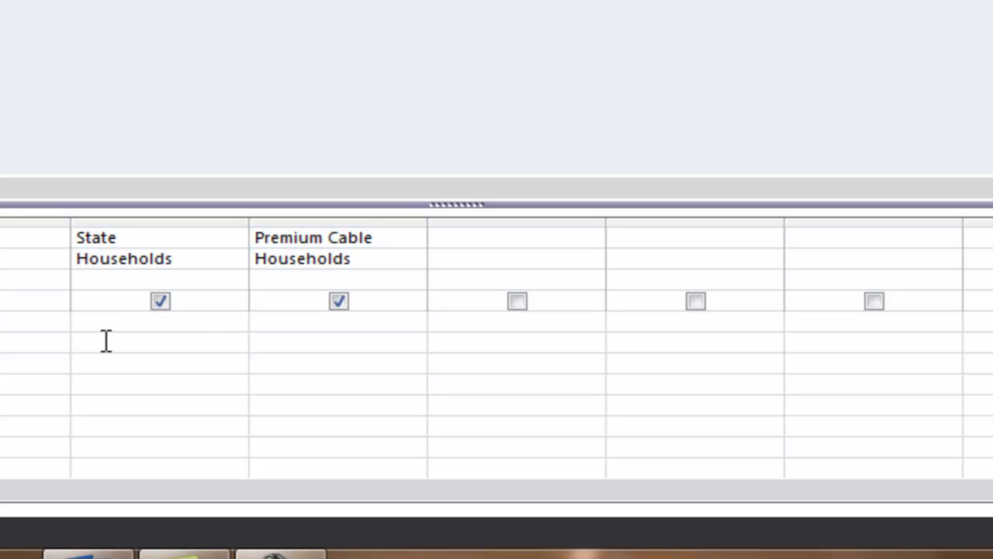
text(NY)
key(Escape)
key(Tab)
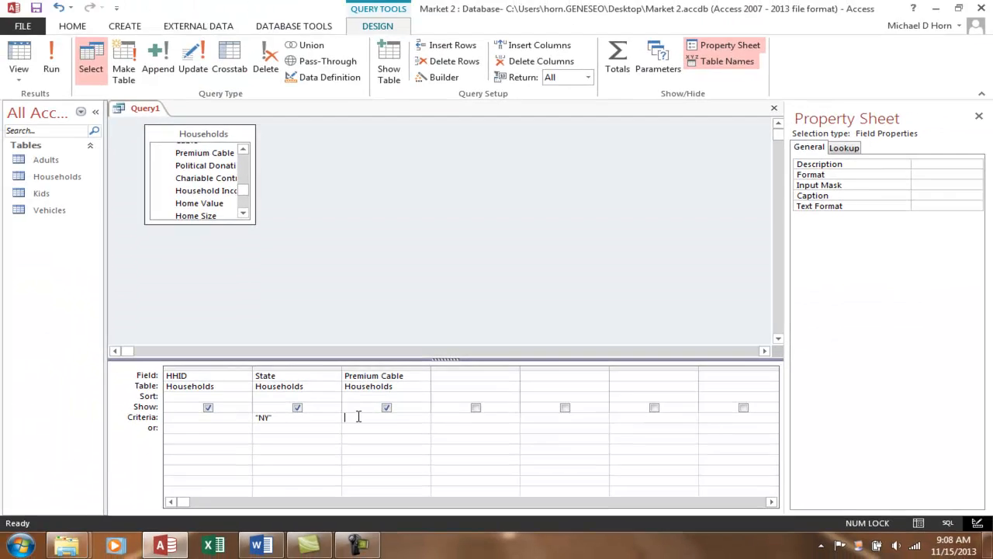
text(Y)
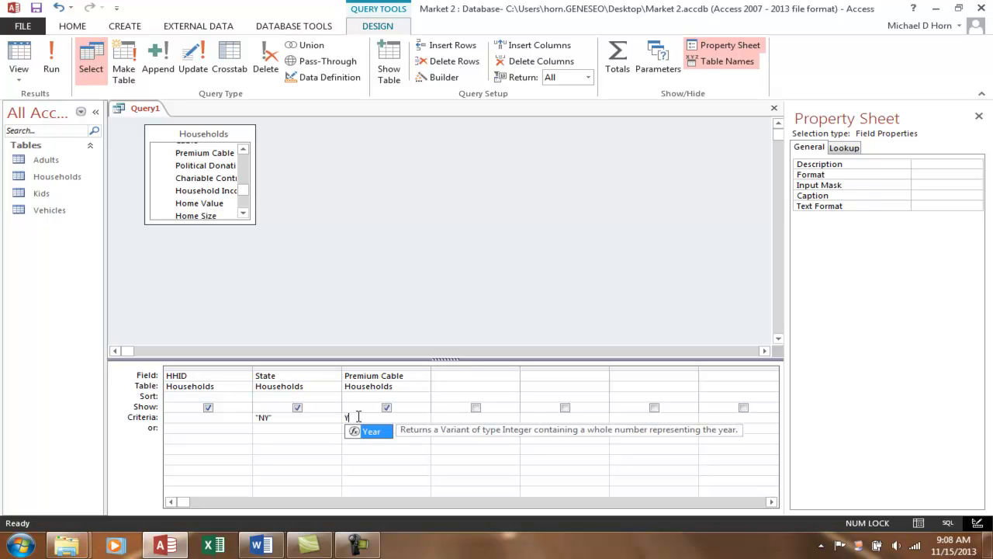
click(380, 456)
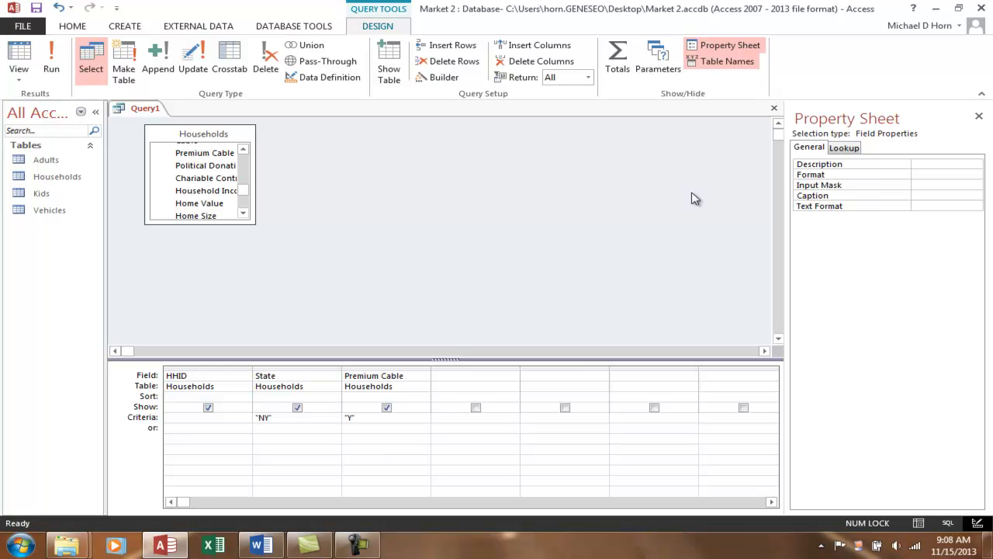
- Add the Married field to the query grid and set its criterion to "Y"
drag(575, 359, 576, 267)
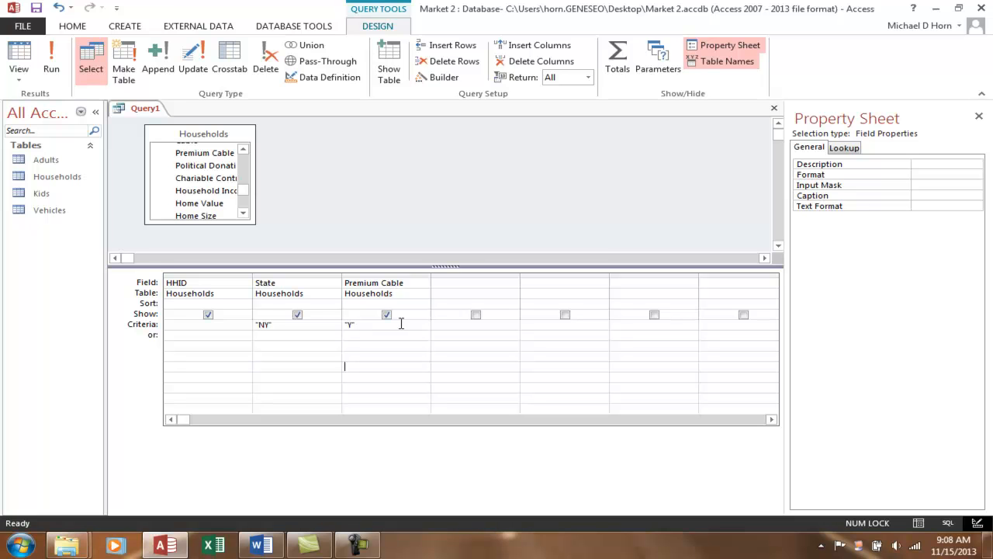
click(243, 164)
double_click(200, 171)
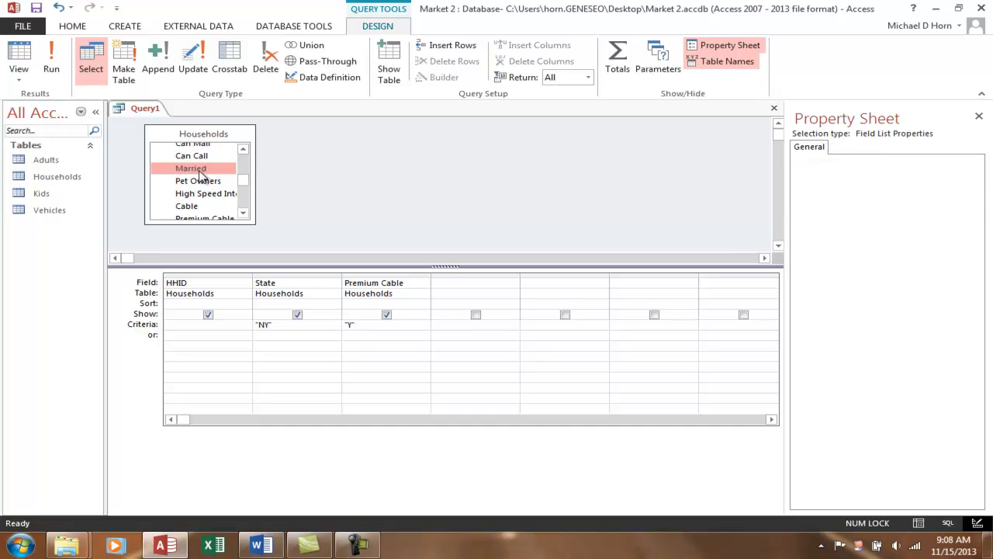
click(446, 326)
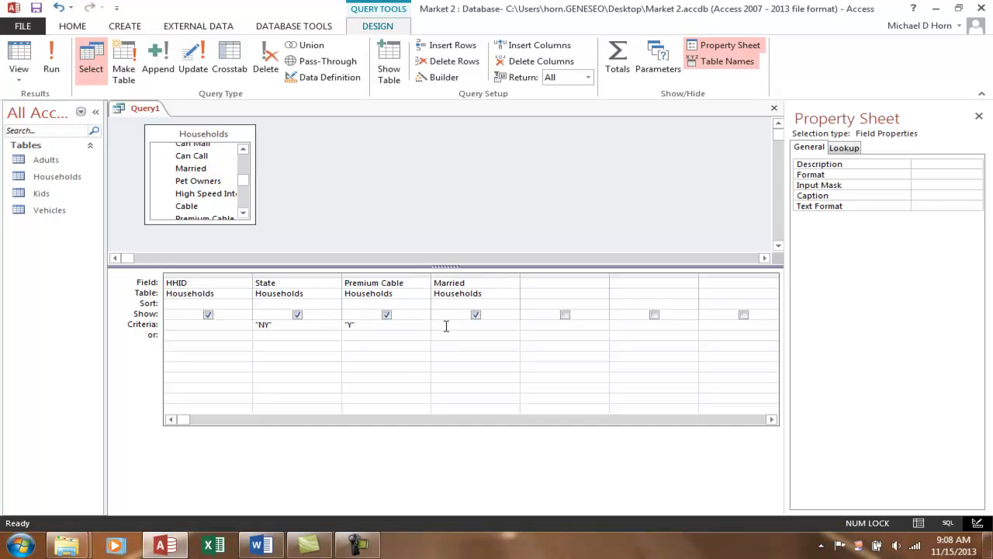
text("Y")
- Clear the criteria from the Premium Cable and Married fields
click(329, 325)
drag(349, 325, 382, 323)
key(BackSpace)
key(BackSpace)
click(447, 326)
drag(448, 326, 424, 326)
key(BackSpace)
- Add PA and CT as alternative State criteria on separate rows below NY
click(284, 335)
text(PA)
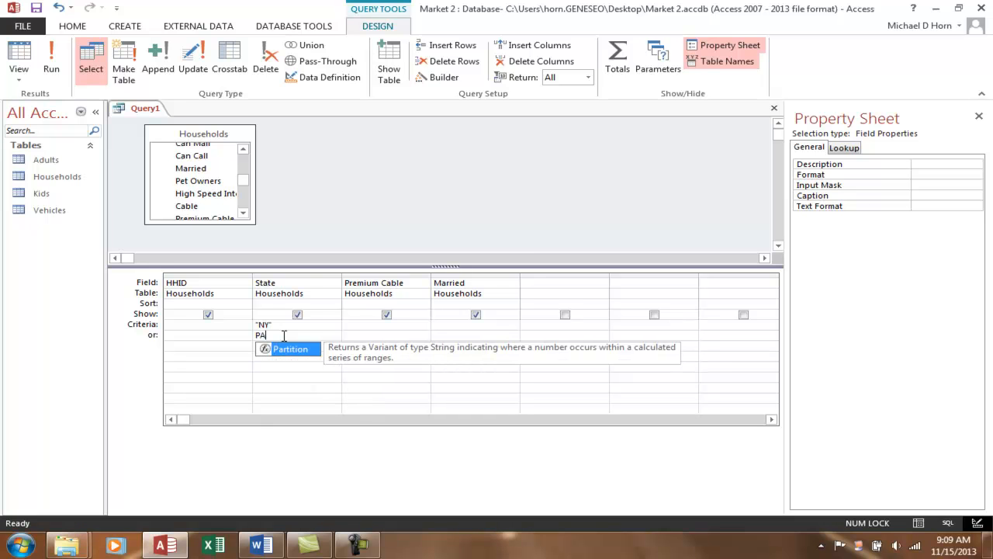
click(264, 384)
click(273, 345)
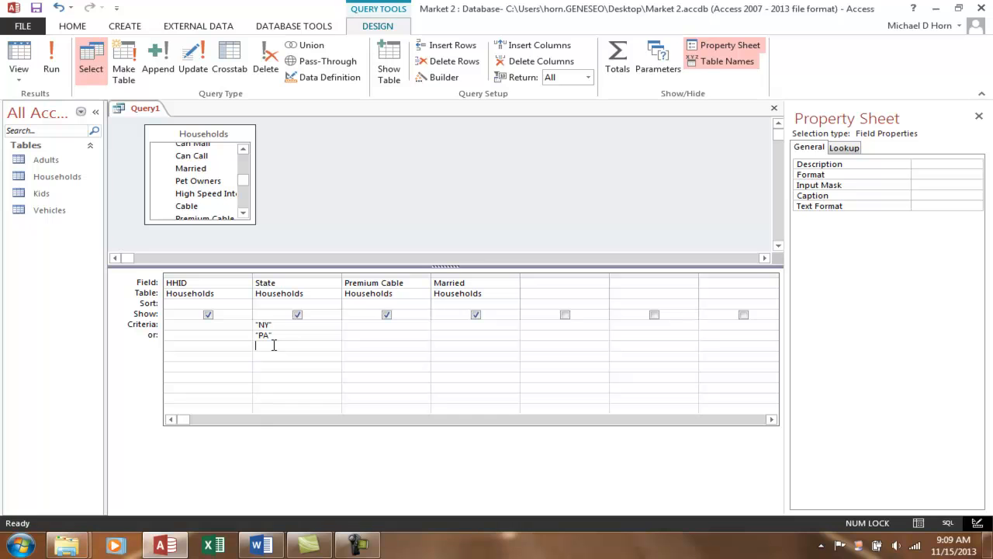
text(CT)
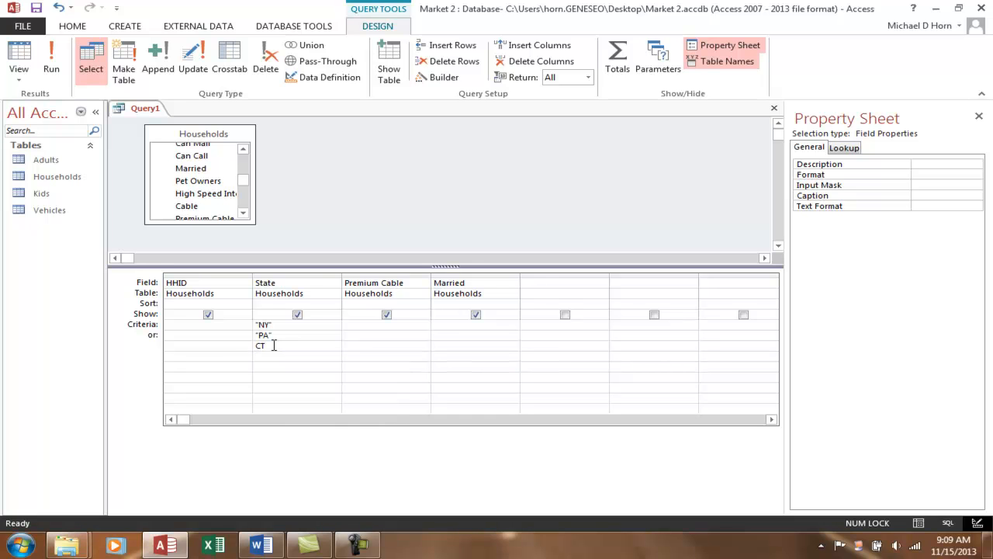
key(Tab)
- Set the Premium Cable and Married criteria to Y on the NY row
click(364, 325)
text(Y)
key(Tab)
text(Y)
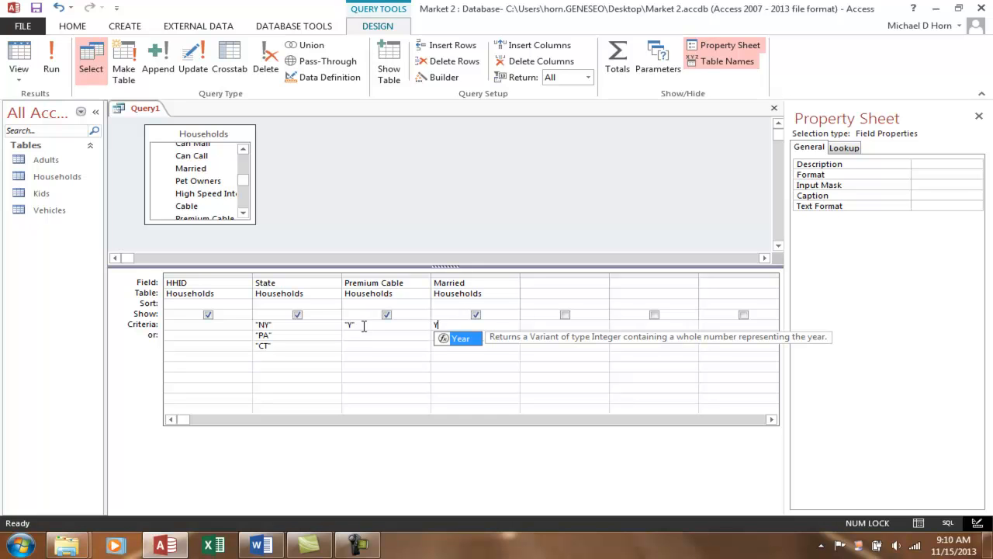
- Set the Premium Cable and Married criteria to Y on the PA row
click(361, 345)
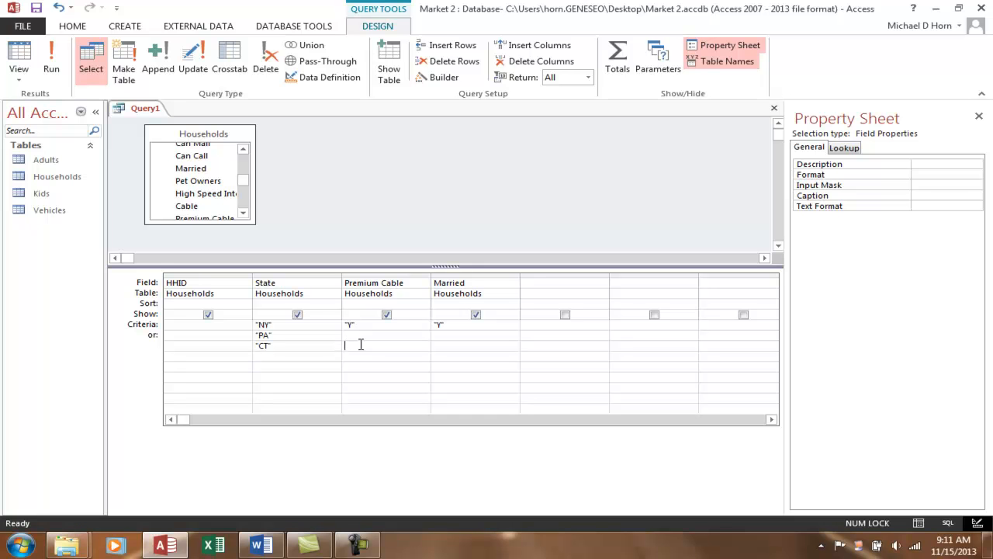
key(Up)
text(Y)
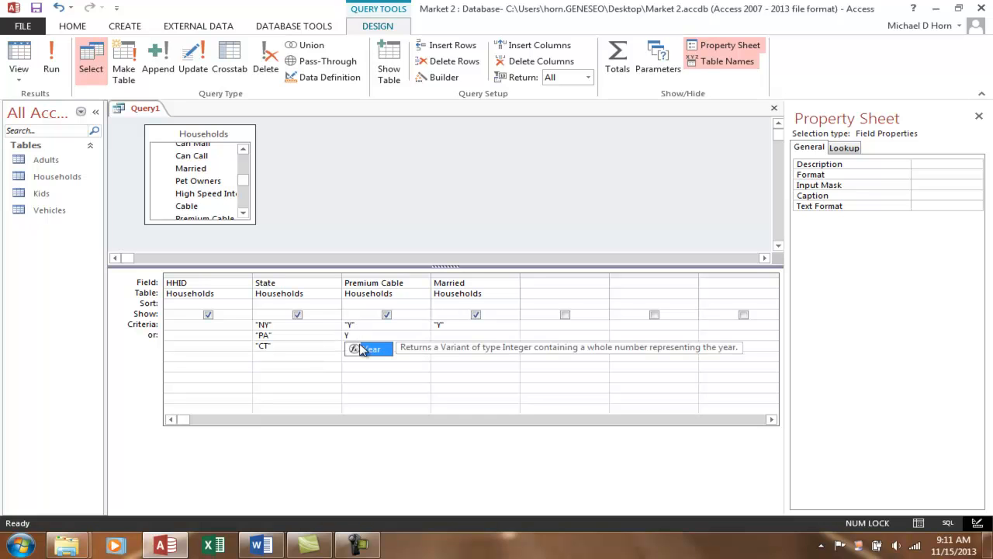
key(Tab)
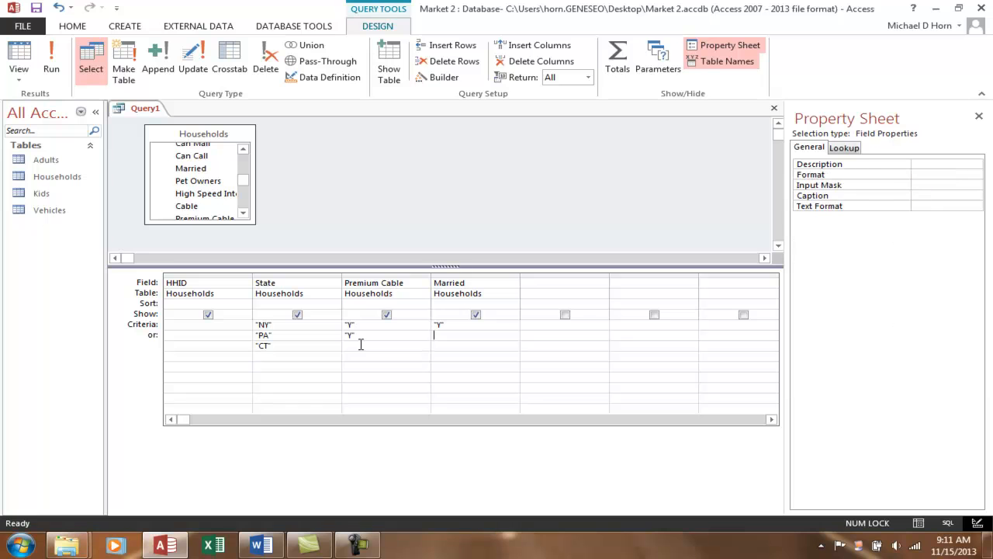
text(Y)
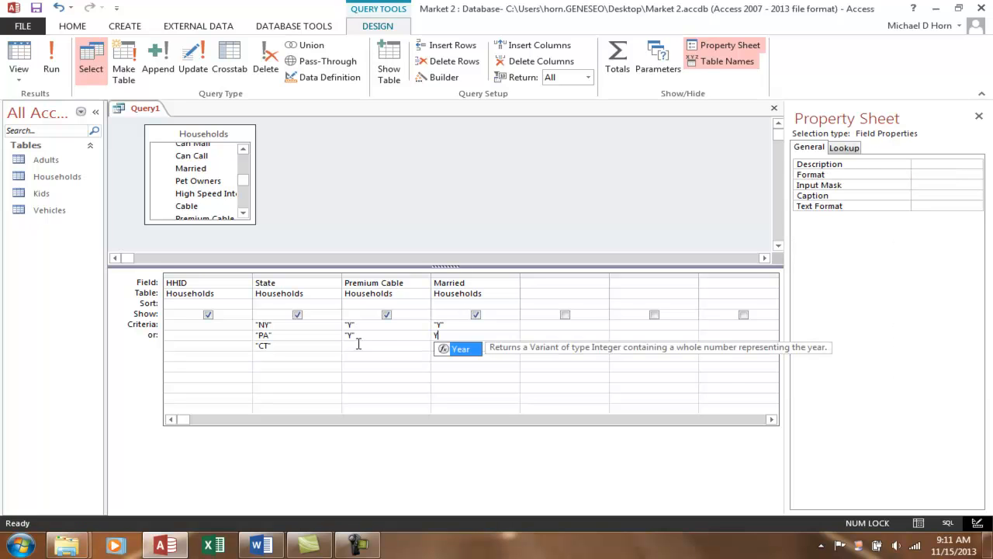
- Set the Premium Cable and Married criteria to Y on the CT row
click(357, 345)
text(Y)
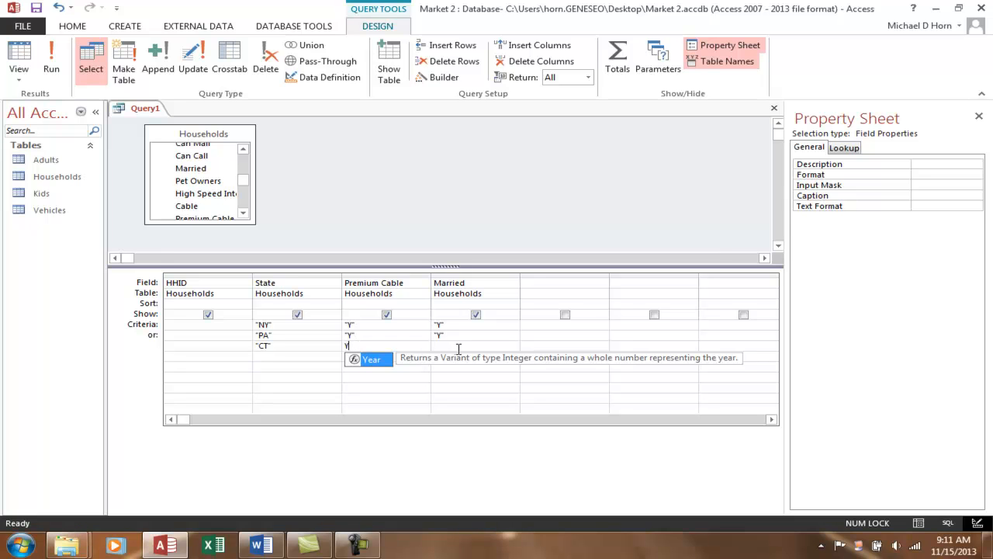
click(456, 348)
text(Y)
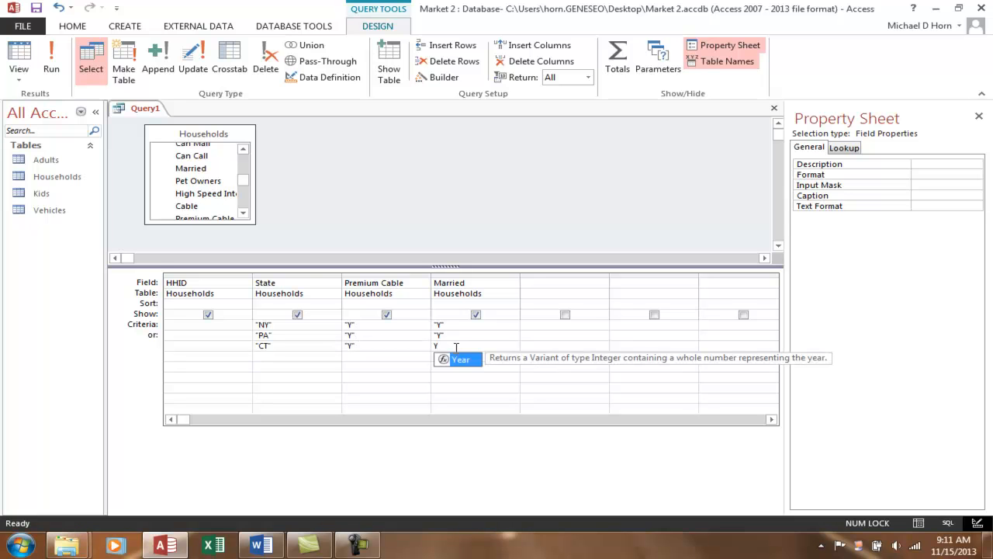
click(511, 390)
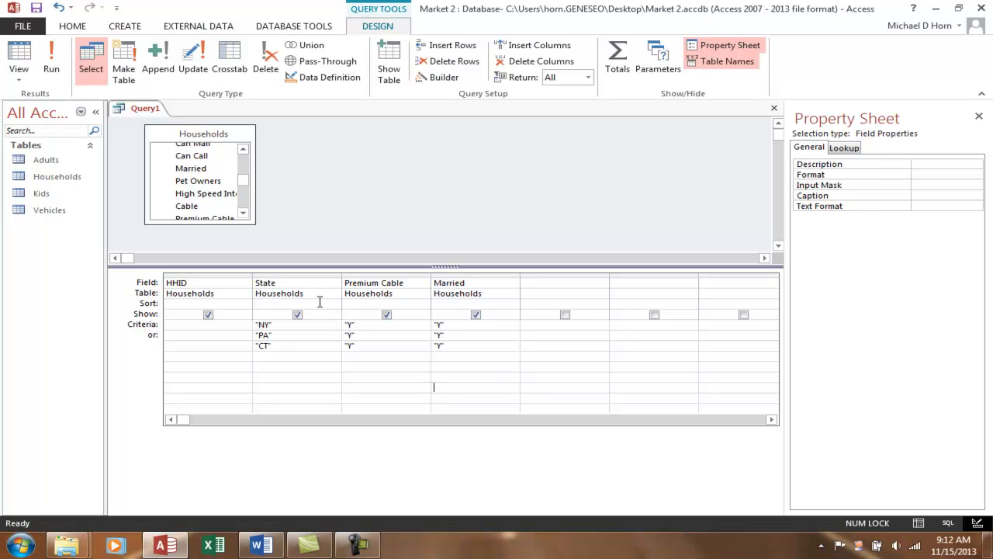
- Delete the State, Premium Cable and Married columns from the query grid, keeping only HHID
click(303, 274)
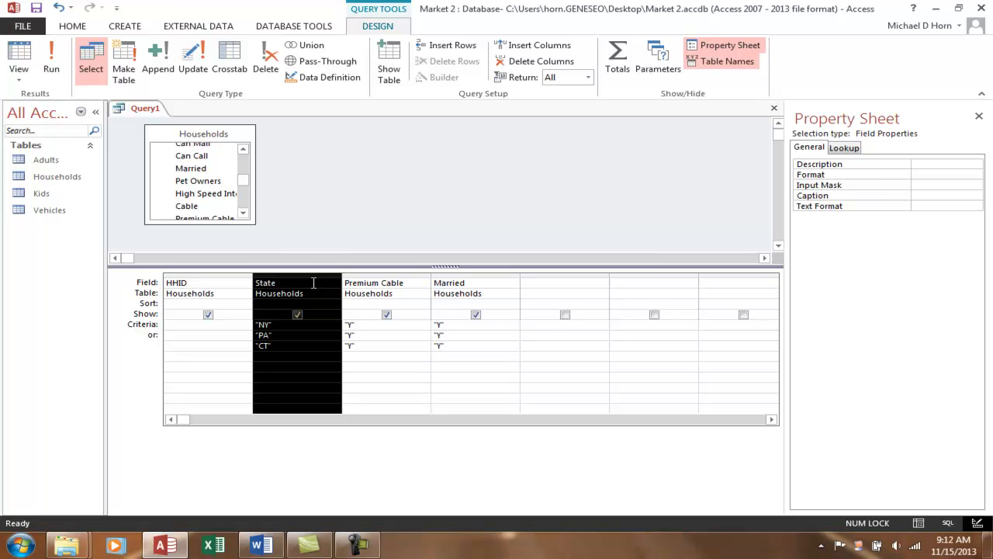
key(Delete)
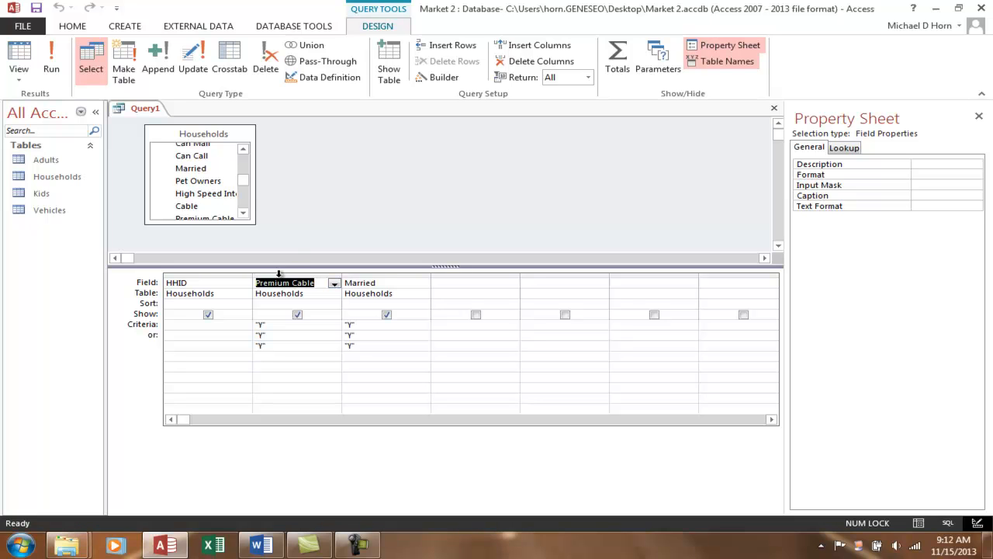
click(281, 274)
key(Delete)
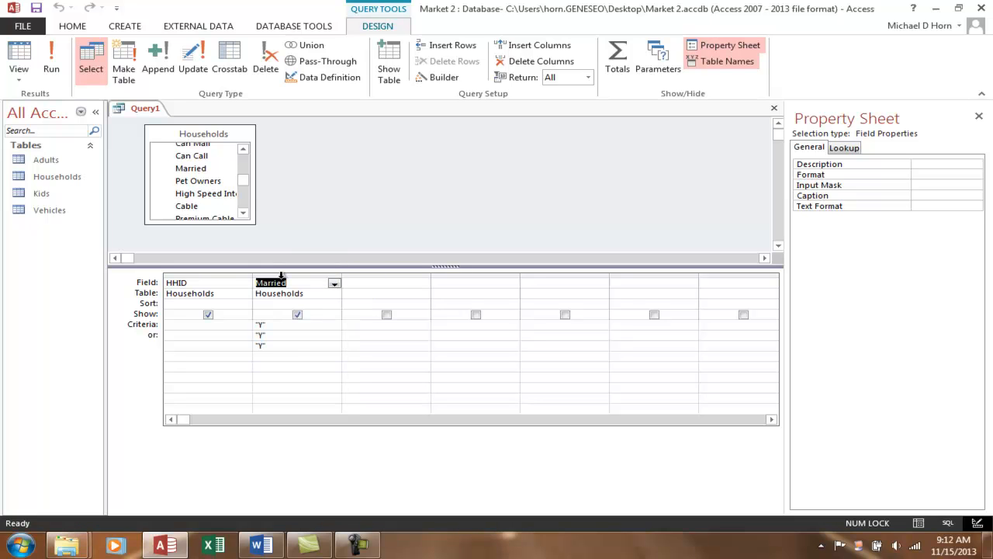
click(281, 275)
key(Delete)
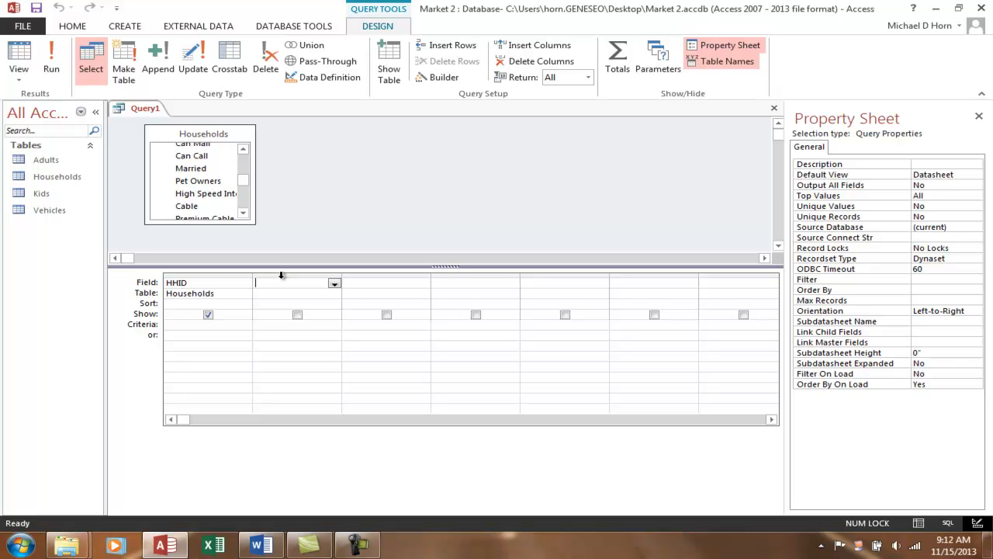
- Add the Can Call, Area Code and Phone Number fields from Households to the query grid
double_click(201, 156)
scroll(247, 190, up, 2)
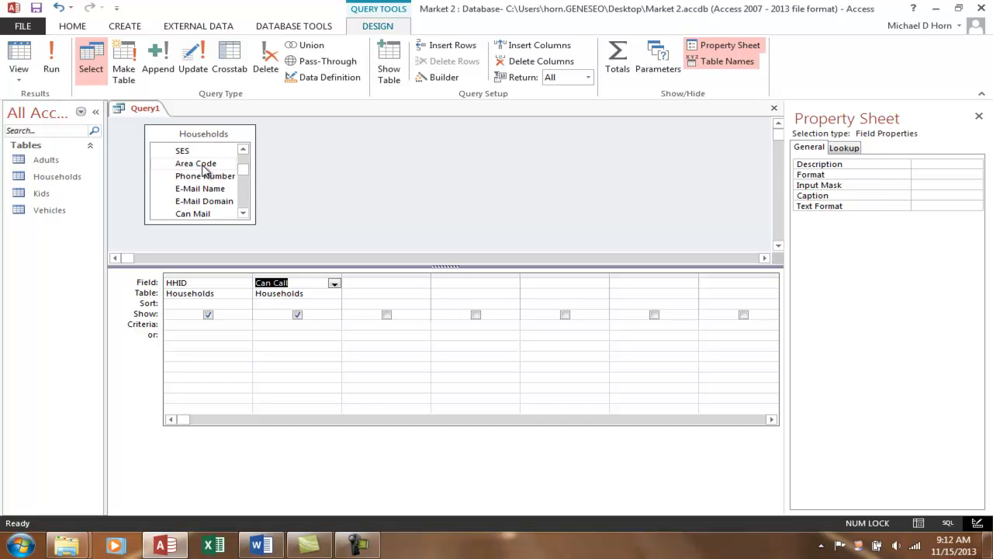
double_click(203, 165)
double_click(205, 177)
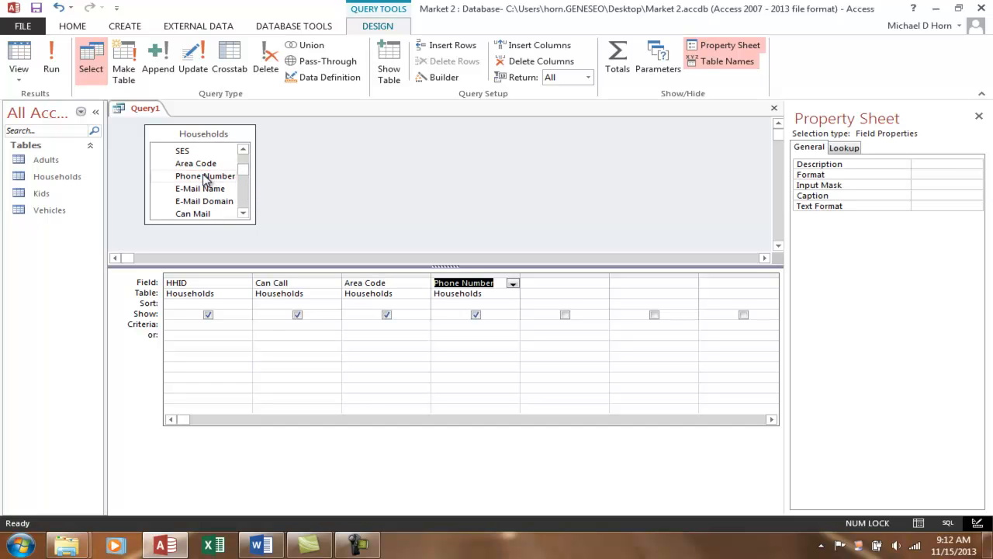
- Set the Can Call criterion to Y, run the query and select the first blank phone number in the results
click(275, 327)
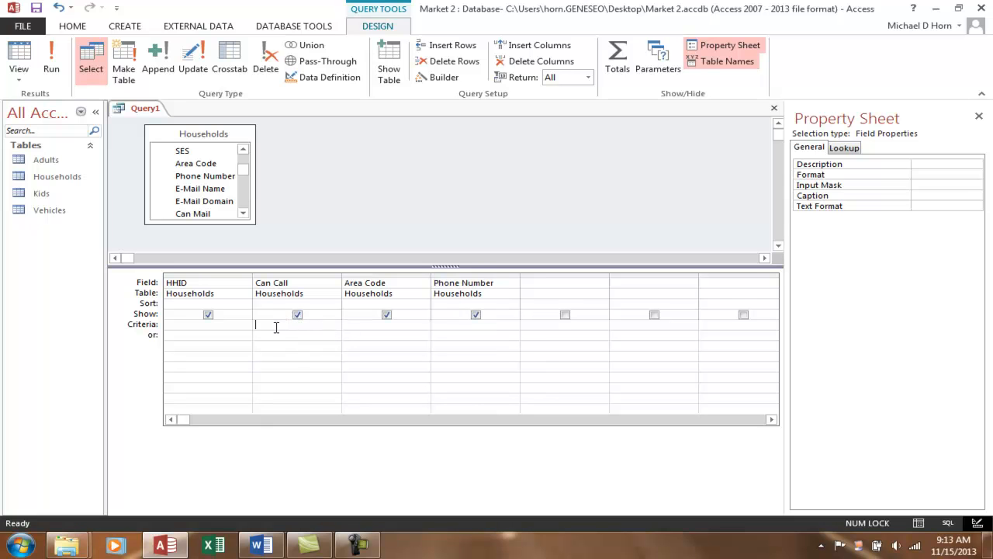
text(Y)
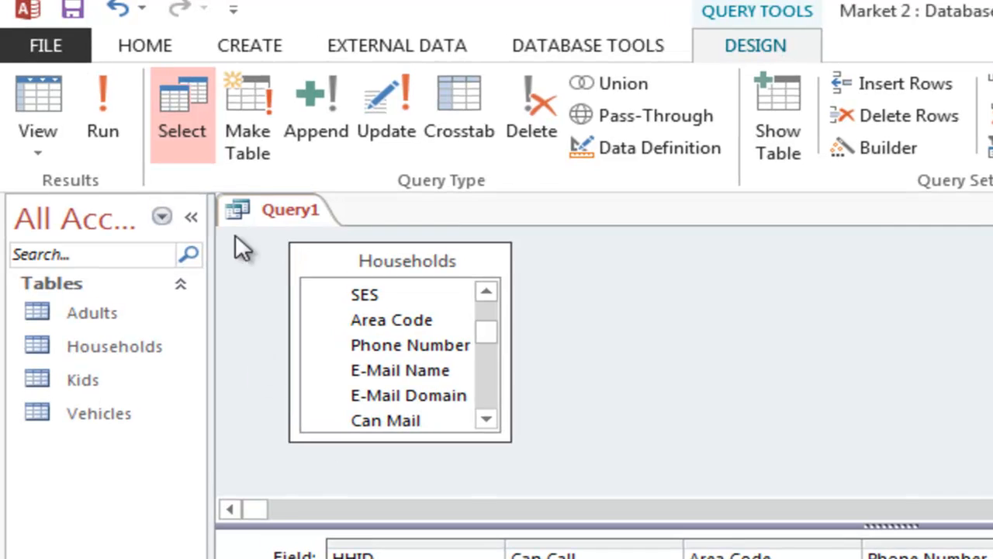
click(115, 123)
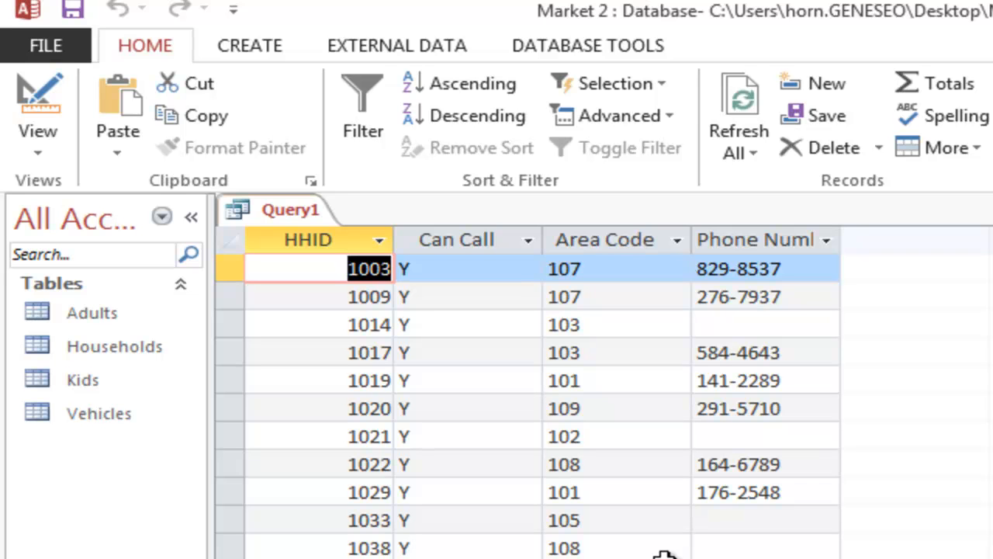
click(796, 323)
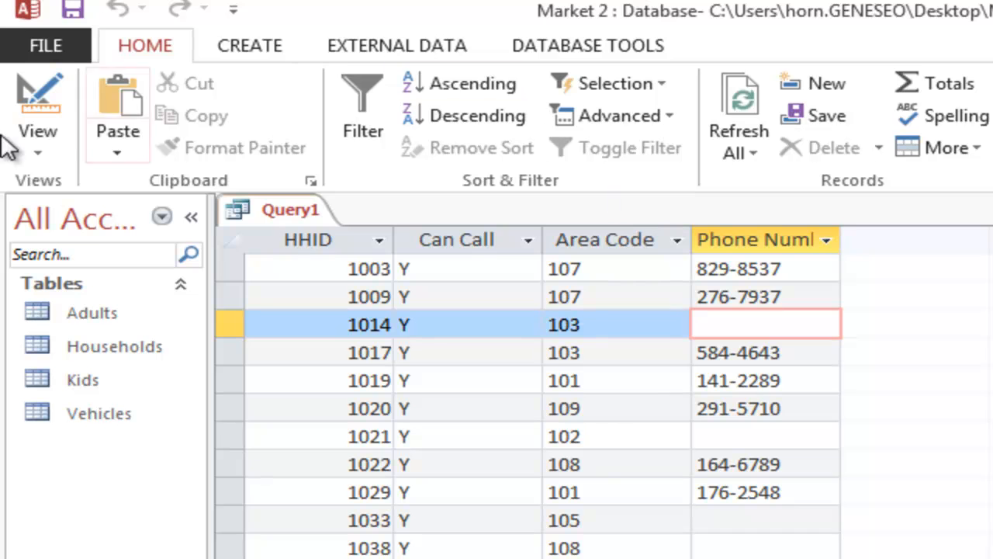
- Set the Area Code and Phone Number criteria to Is Not Null in the query design and run the query
click(39, 88)
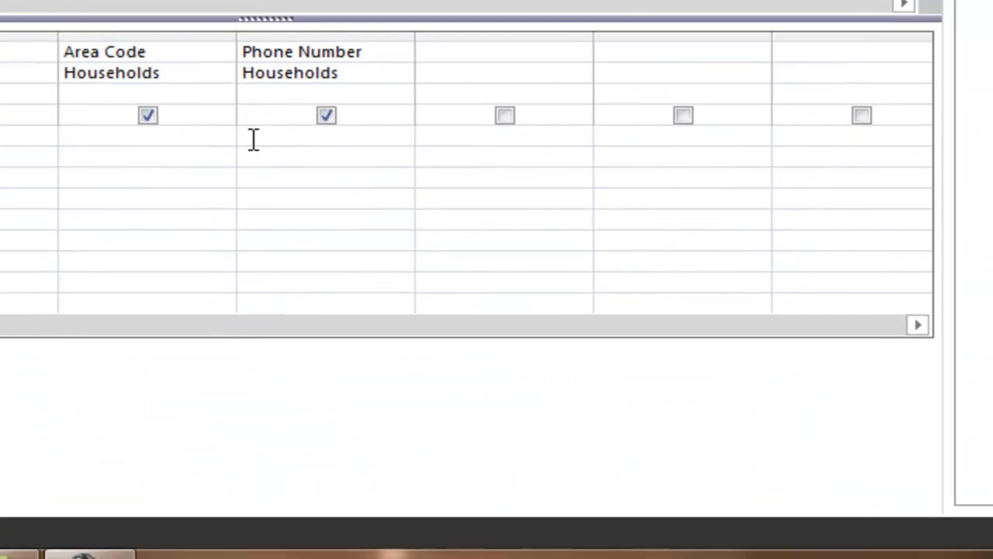
click(104, 134)
text(is not )
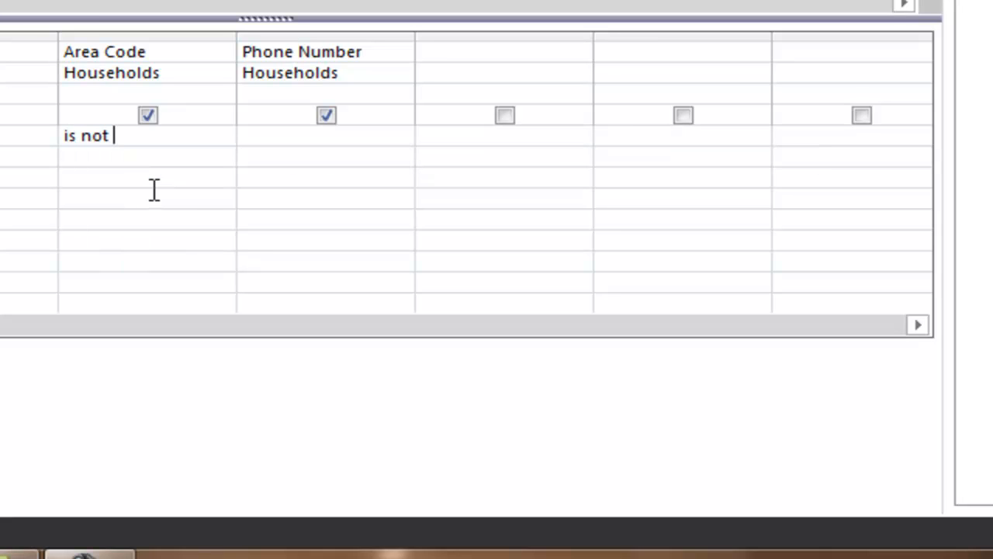
text(null)
click(304, 139)
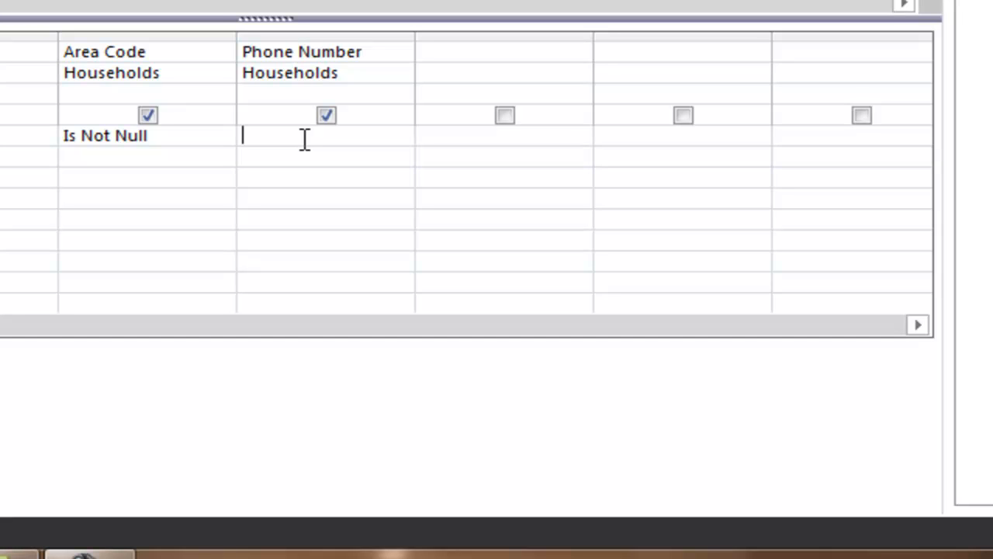
text(is not null)
click(423, 200)
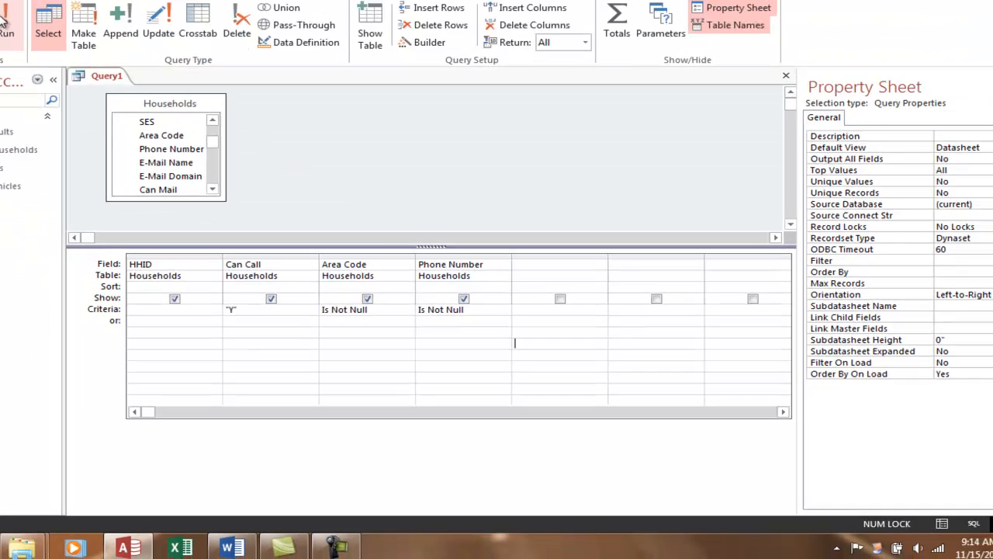
click(47, 54)
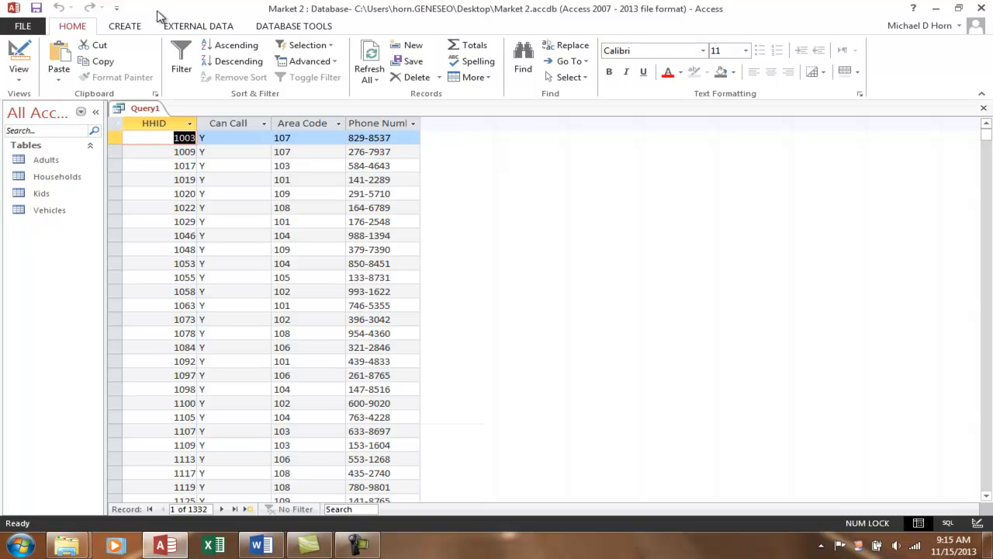
- Return to the query design and change the Area Code and Phone Number criteria to Is Null
click(24, 56)
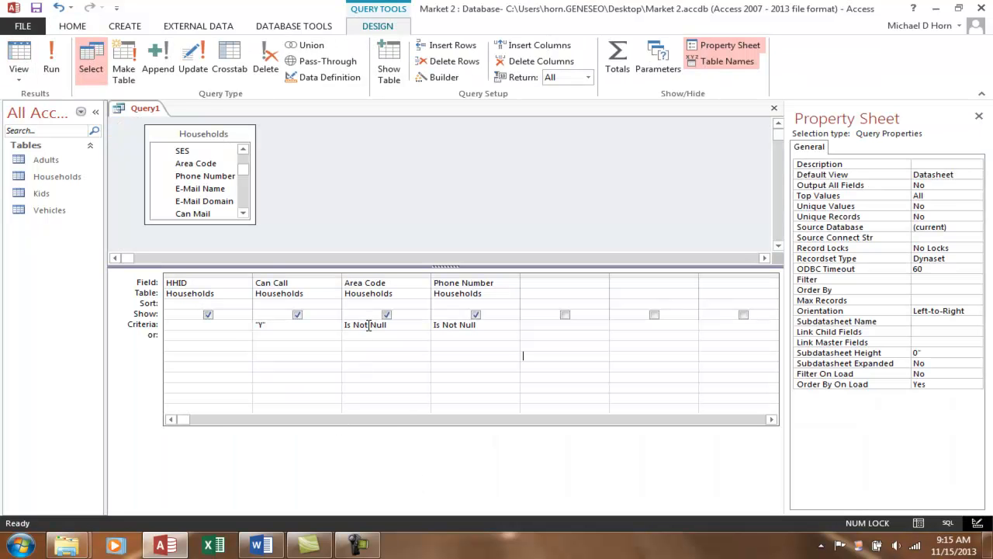
click(367, 326)
key(BackSpace)
key(BackSpace)
key(BackSpace)
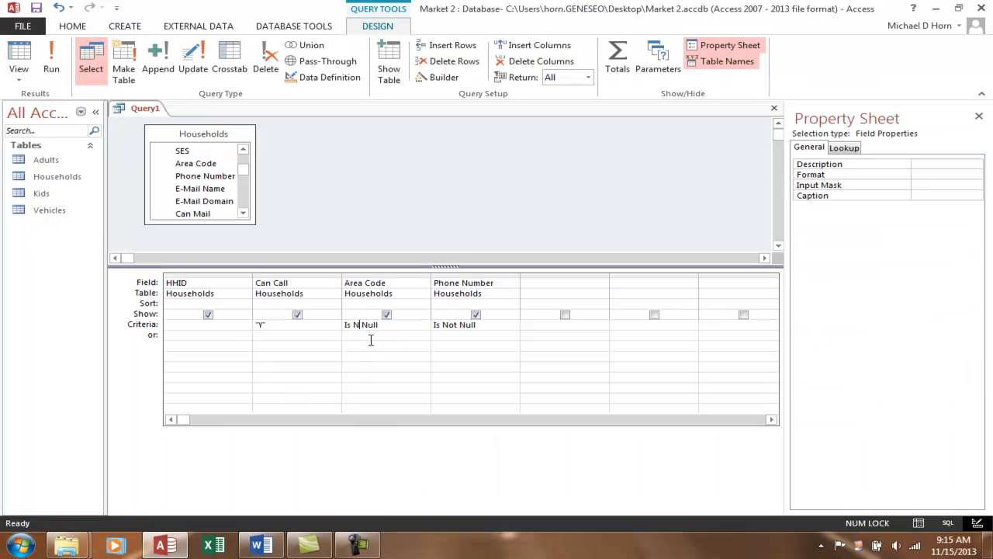
click(459, 325)
key(BackSpace)
key(BackSpace)
key(BackSpace)
key(BackSpace)
- Add the State field from Households to the query grid and move its column between HHID and Can Call
scroll(237, 177, up, 2)
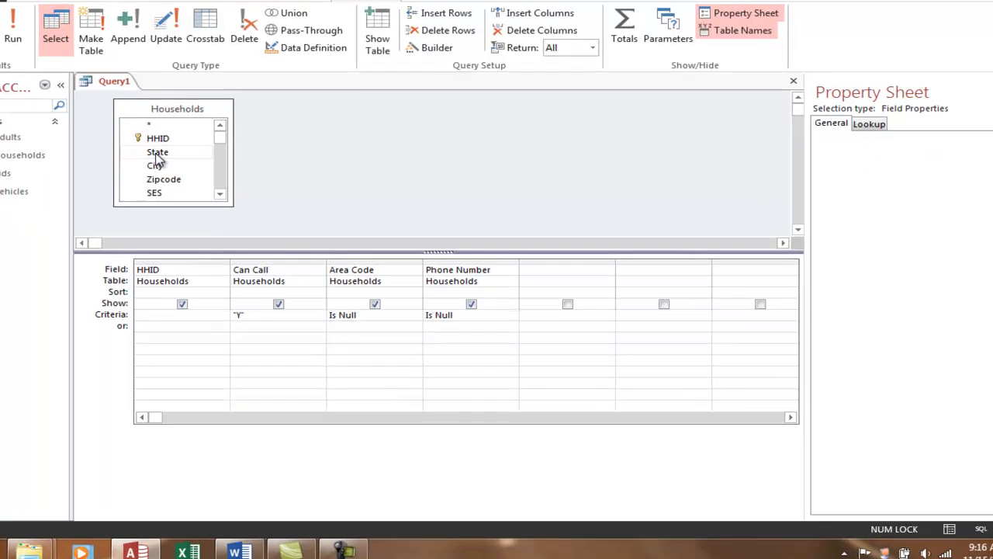
double_click(185, 175)
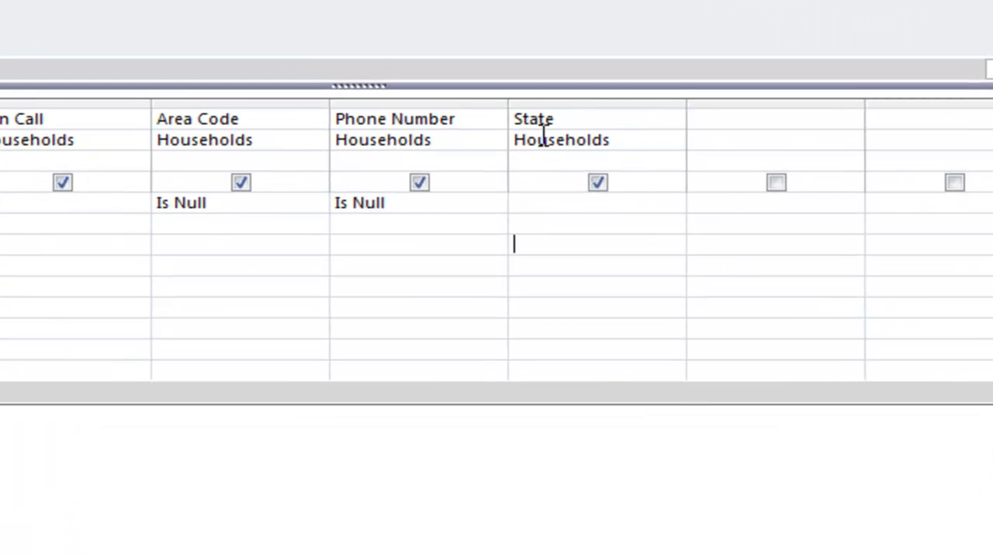
click(541, 100)
click(542, 101)
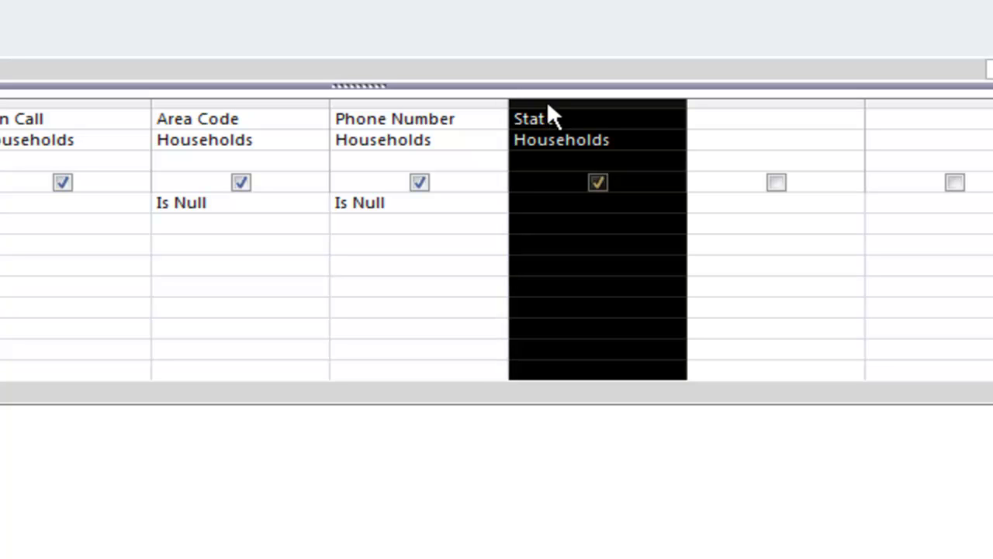
drag(547, 107, 120, 106)
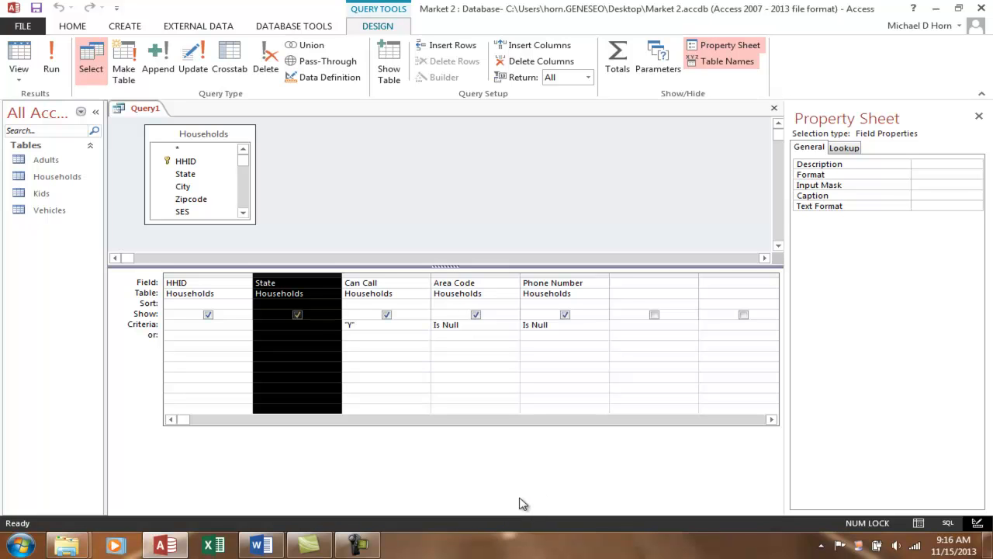
- Enter NJ as the criterion for the State field
click(284, 327)
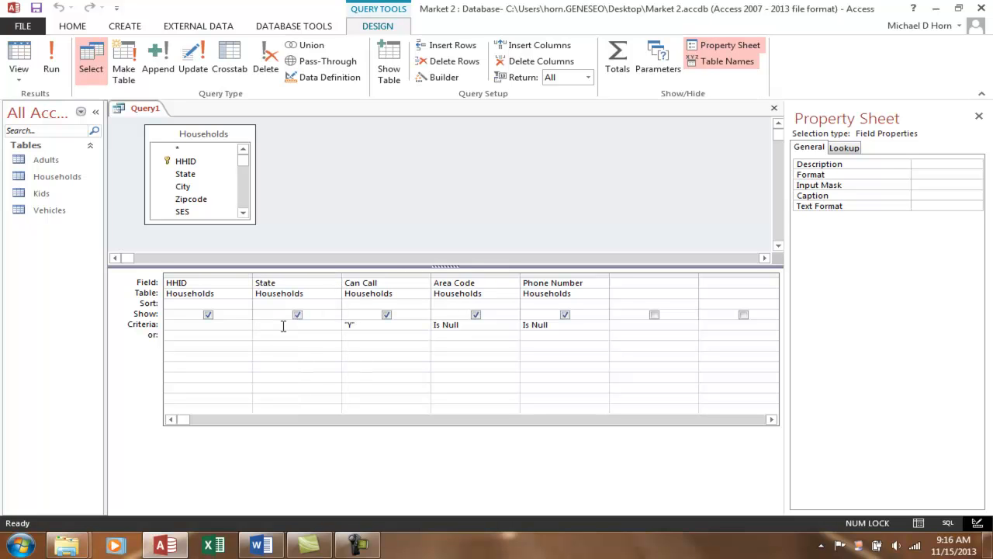
text(NJ)
click(278, 346)
- Replace the State criterion with In ("NJ","NY","PA","CT") and widen the State column to fit the expression
click(277, 327)
drag(286, 326, 243, 325)
text(in ("NJ","NY")
key(BackSpace)
key(BackSpace)
key(BackSpace)
text(NY","PA","CT"))
click(370, 376)
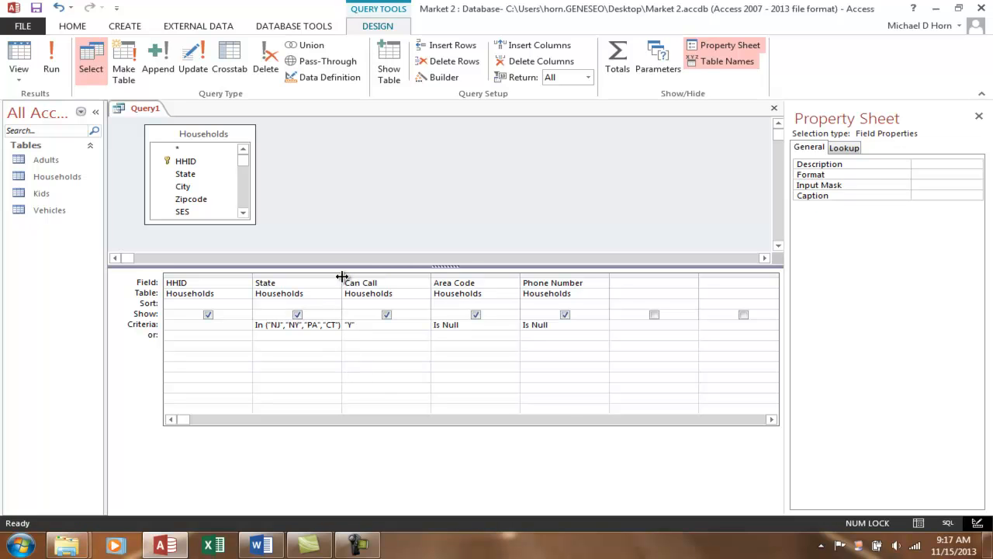
drag(341, 276, 374, 277)
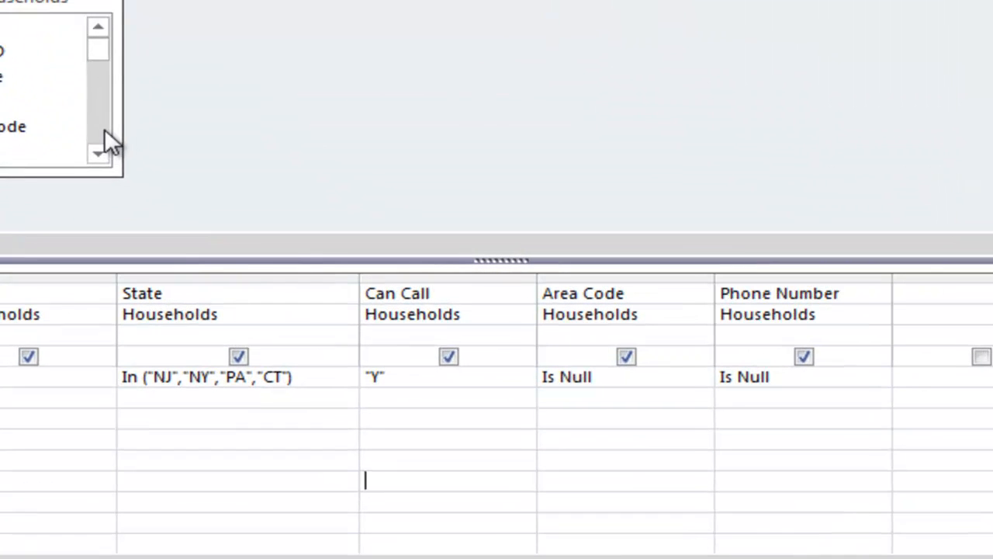
- Add the Home Built field from the Households field list to the query grid
click(246, 201)
click(103, 129)
drag(102, 92, 102, 120)
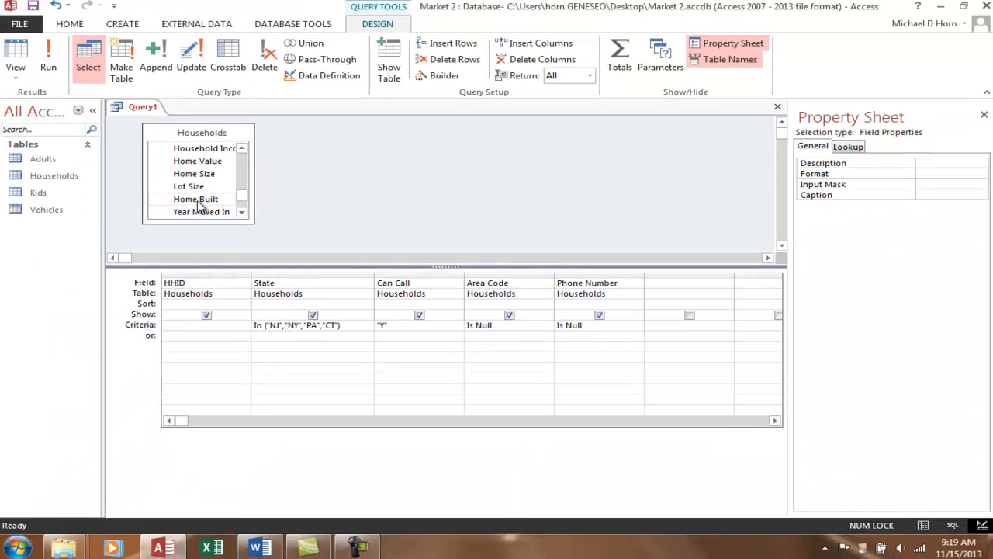
double_click(16, 130)
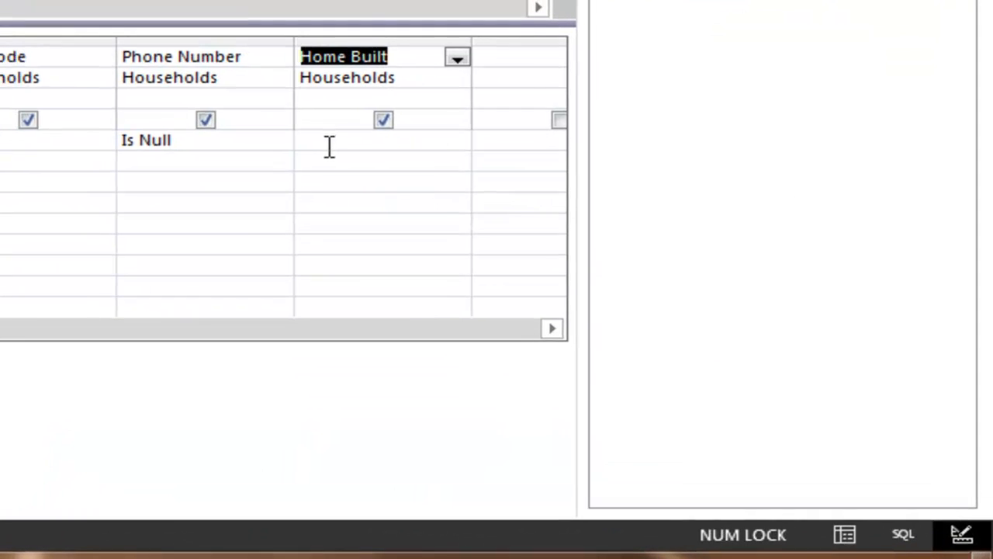
- Try to set the Home Built criterion to between(1970 and 1979), and dismiss the syntax message
click(660, 327)
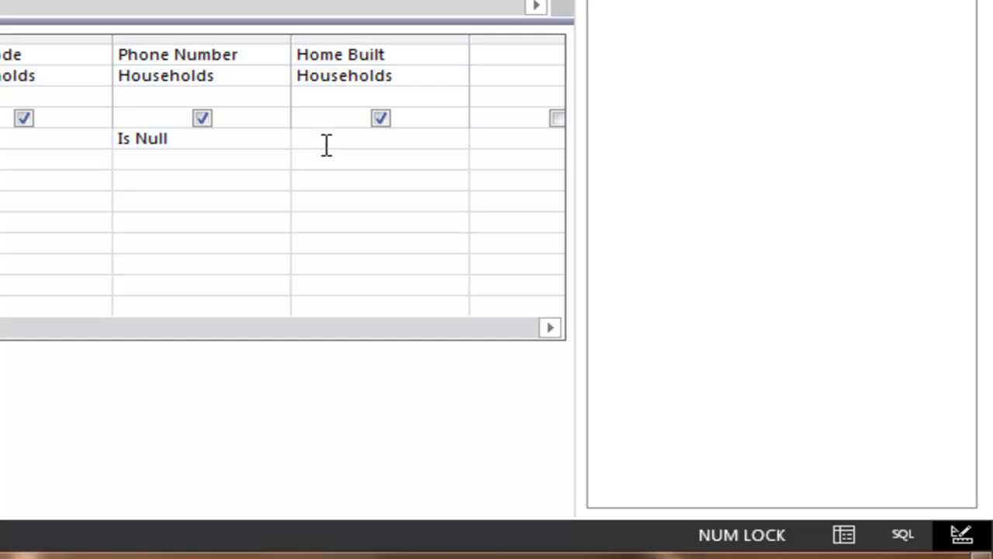
text(betwe)
key(BackSpace)
text(tween(19)
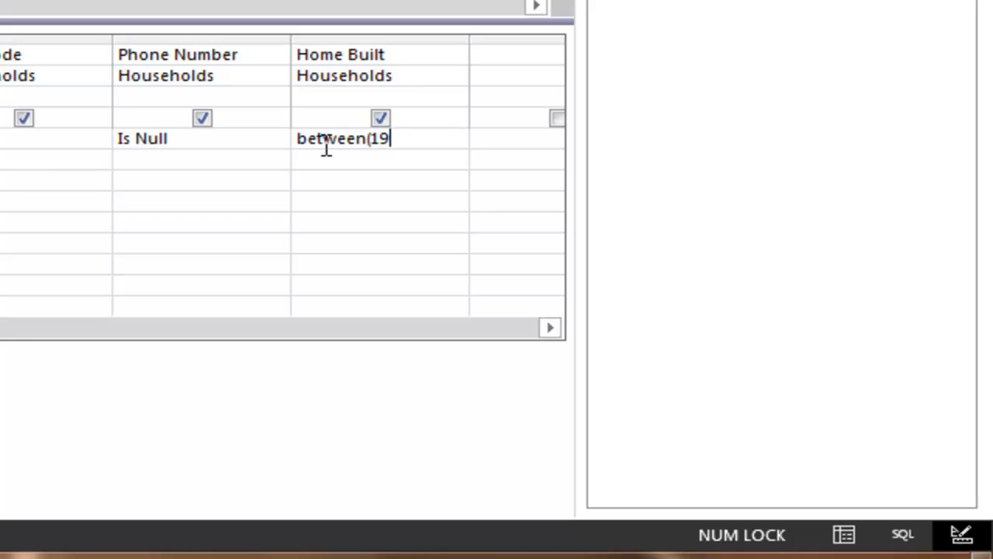
text(70 and)
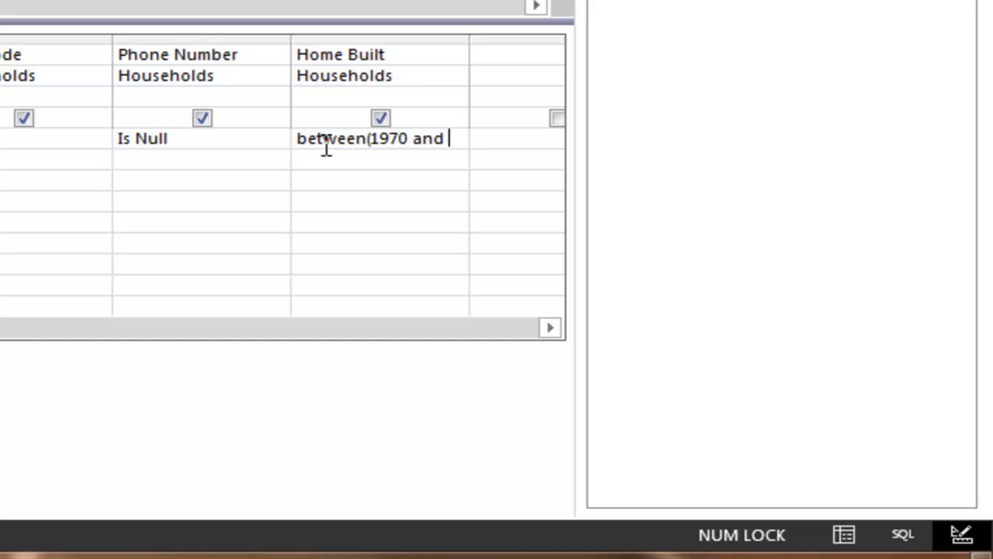
text(1979))
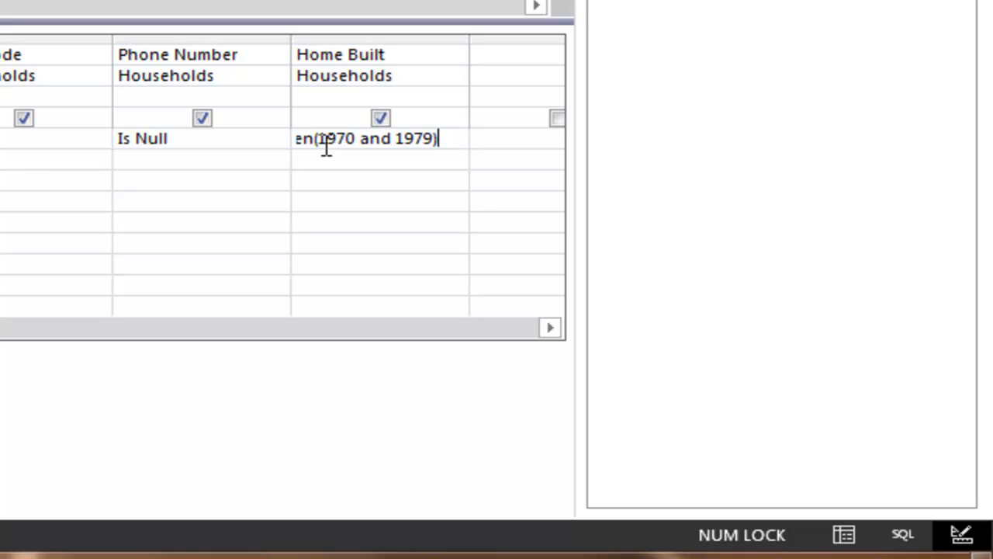
click(342, 193)
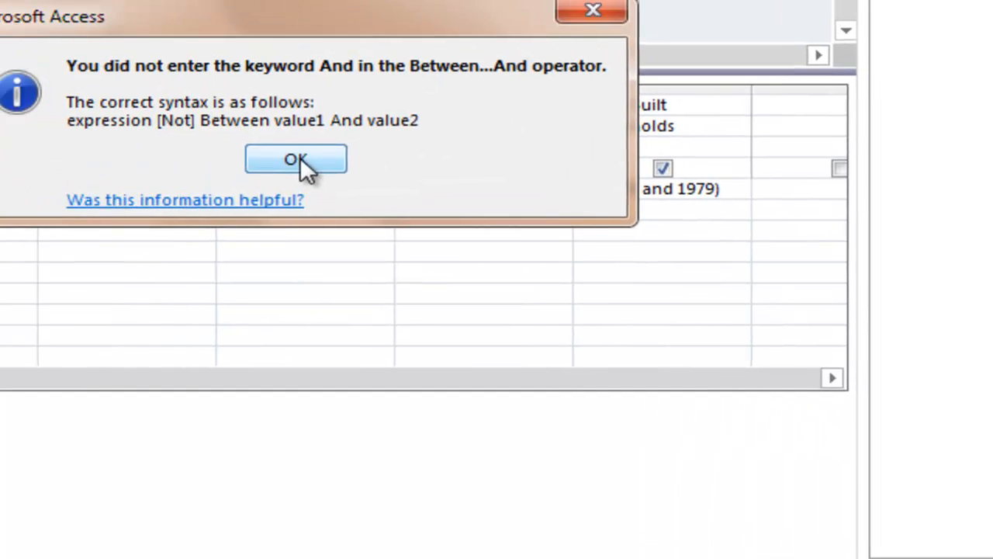
click(31, 109)
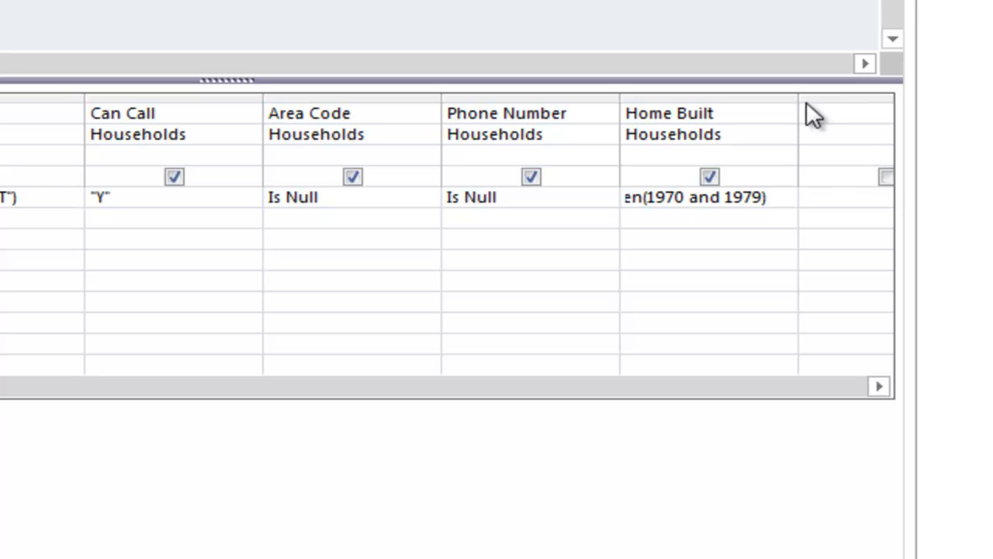
- Widen the Home Built column and try its criterion with a space before the parenthesis: between (1970 and 1979)
drag(543, 93, 614, 88)
click(367, 198)
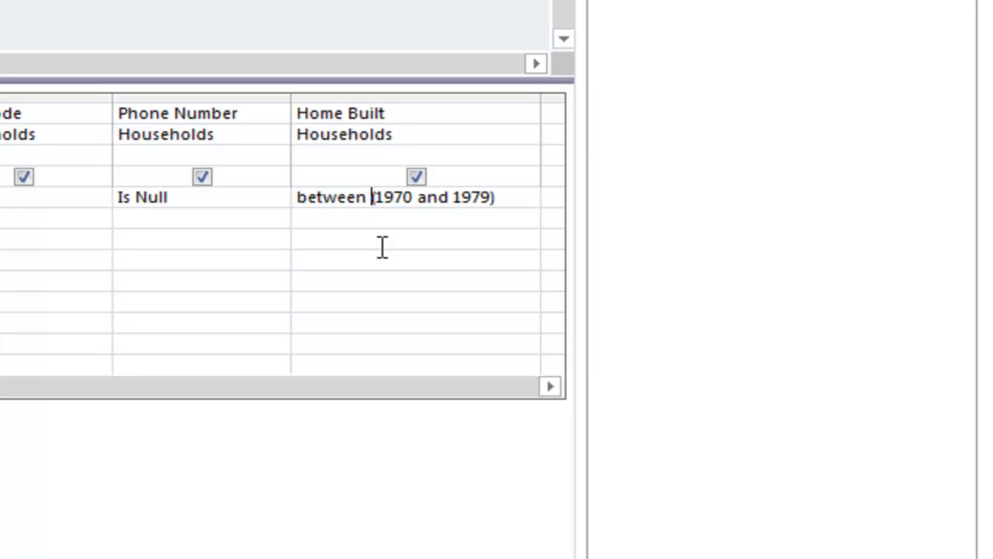
click(360, 241)
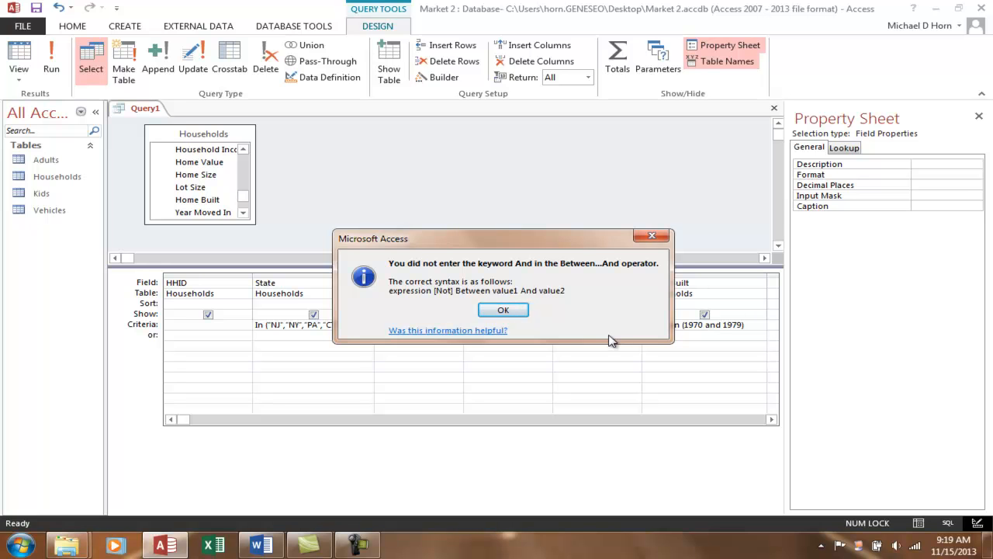
click(510, 315)
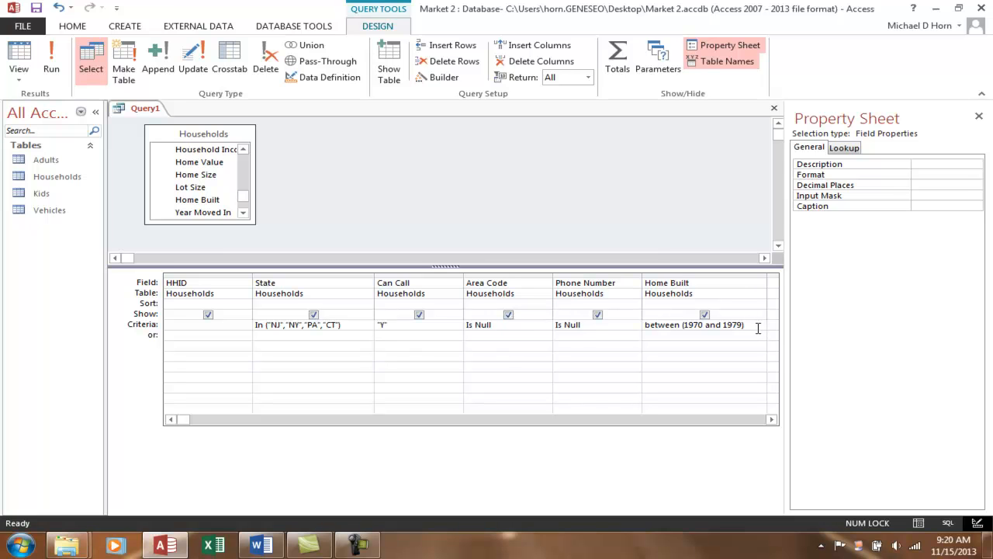
- Replace the Home Built criterion with Between 1970 and 1979, without parentheses, and run the query
drag(759, 326, 615, 327)
text(Between 1970 and 1979)
click(669, 342)
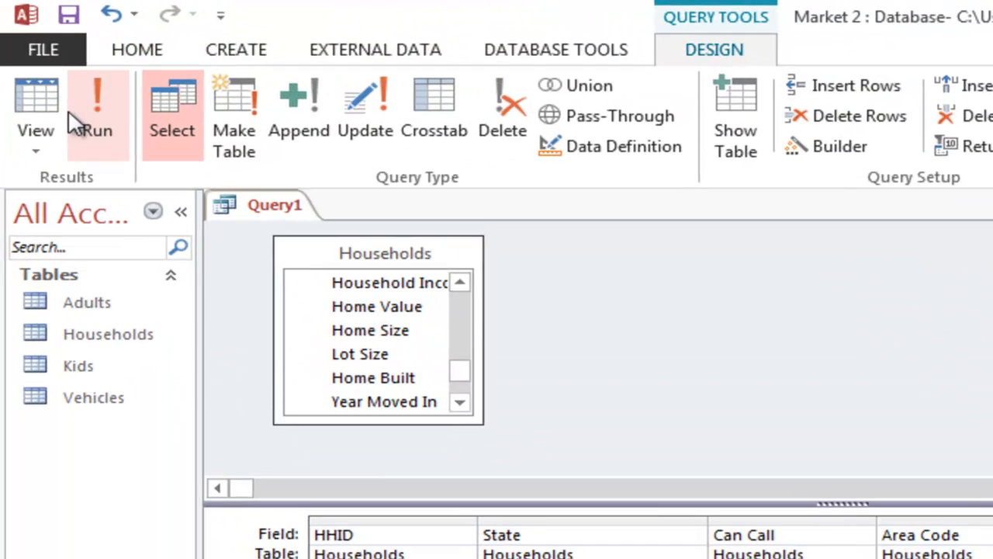
click(48, 62)
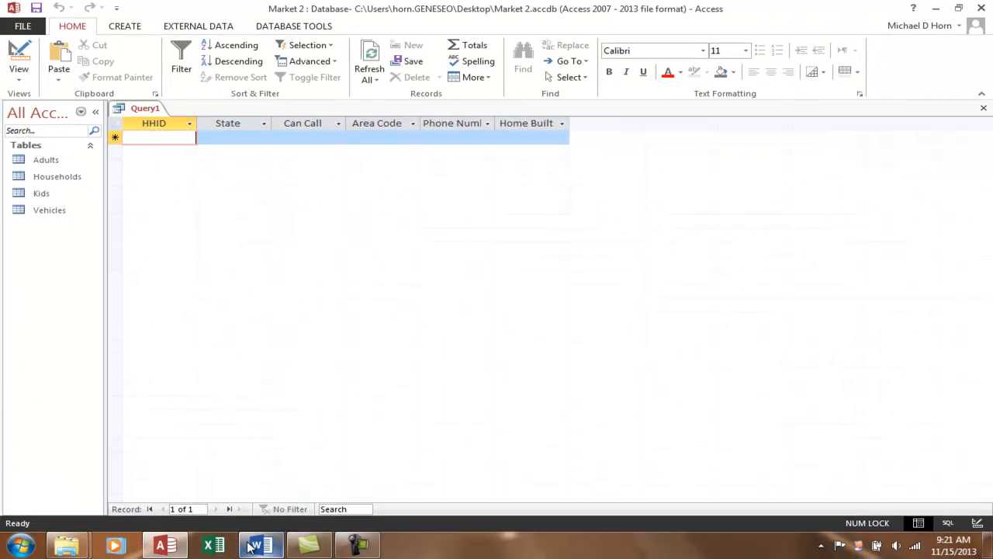
- Switch to the Access Student 2 document in Word and review the Practice 2 query exercises
click(254, 547)
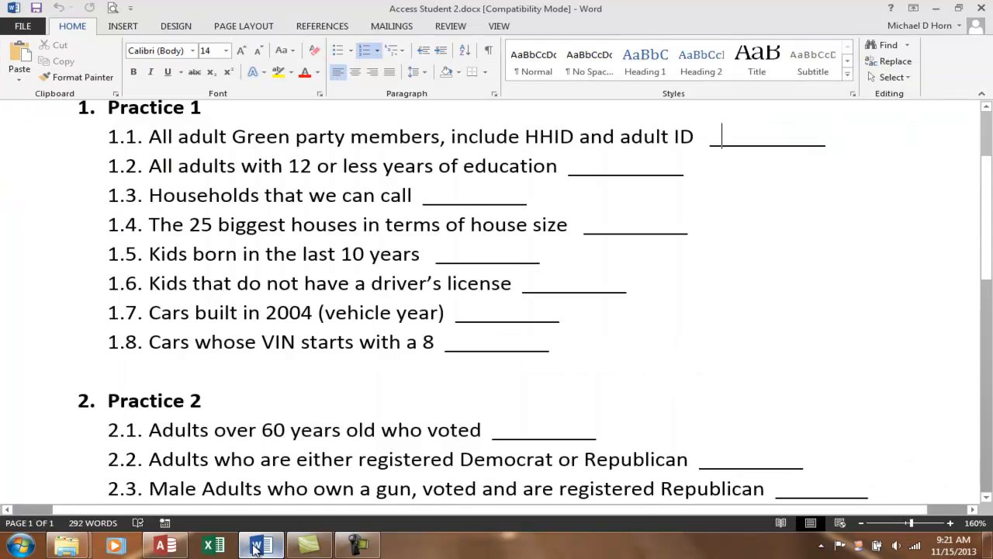
click(256, 547)
click(255, 548)
scroll(987, 287, down, 4)
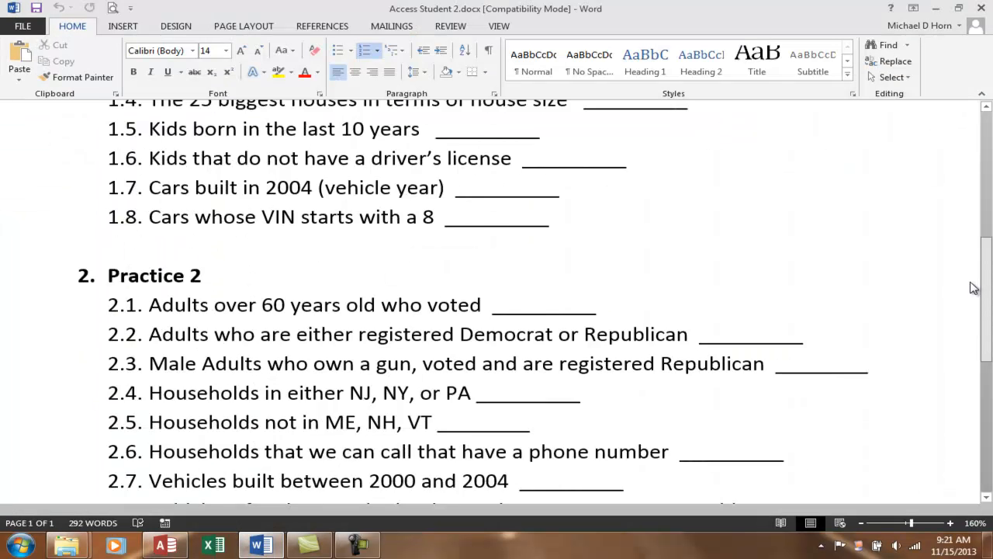
drag(984, 281, 985, 275)
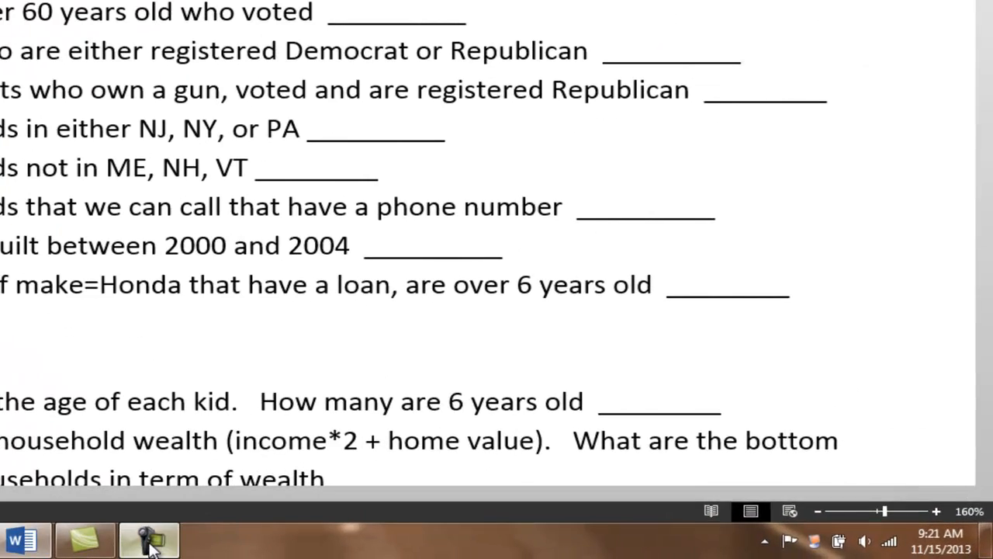
click(150, 547)
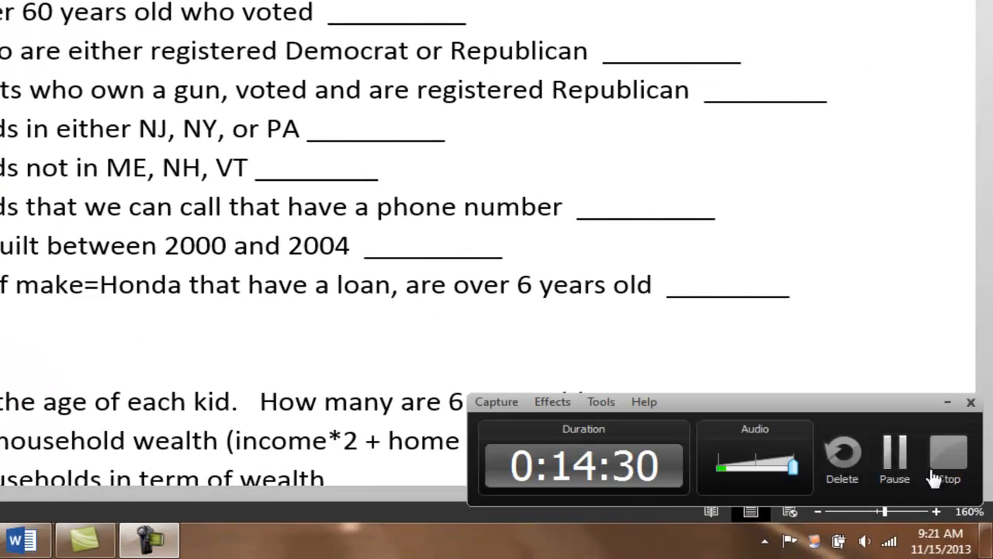